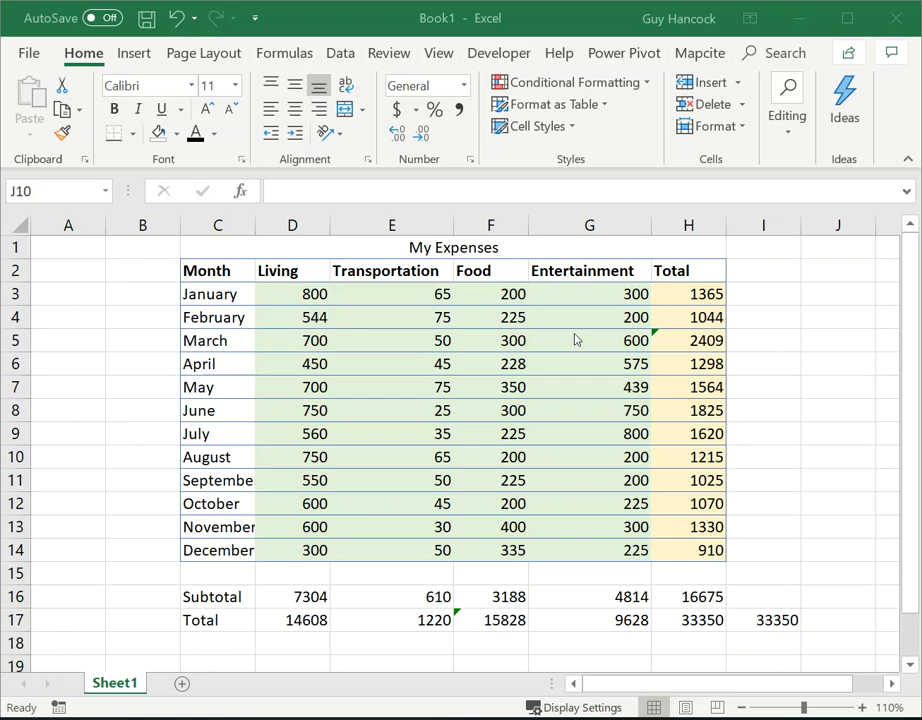
- Review the error-checking options for the March total in H5
click(697, 340)
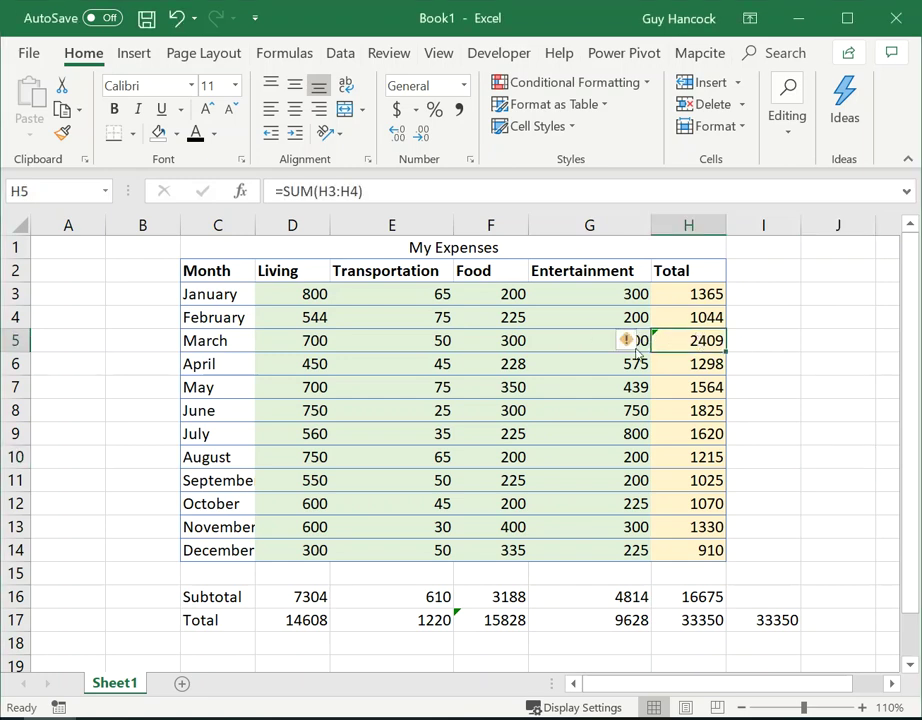
mouse_move(643, 345)
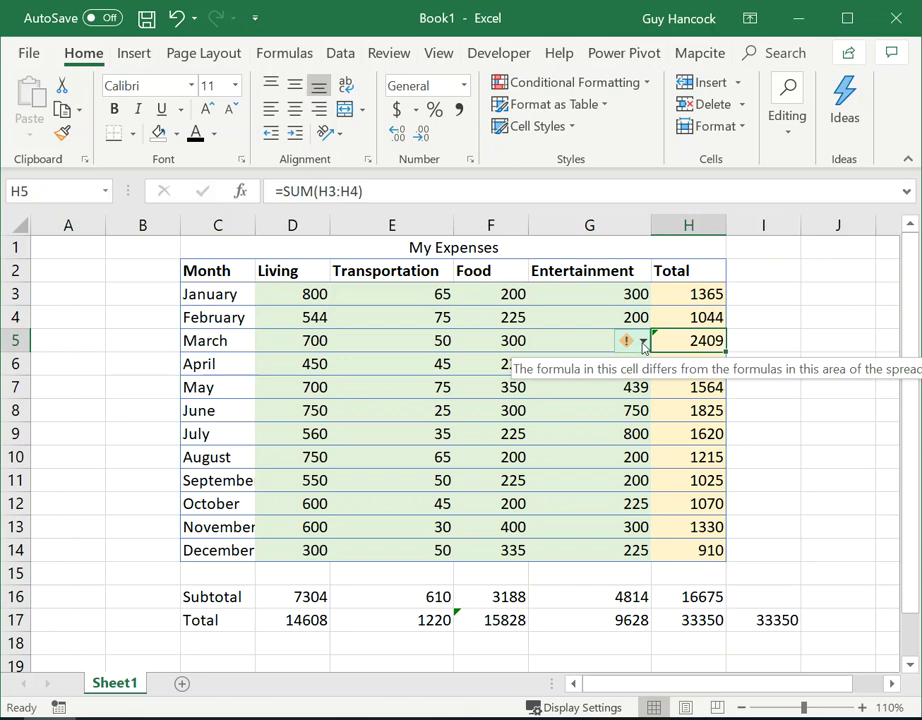
click(643, 342)
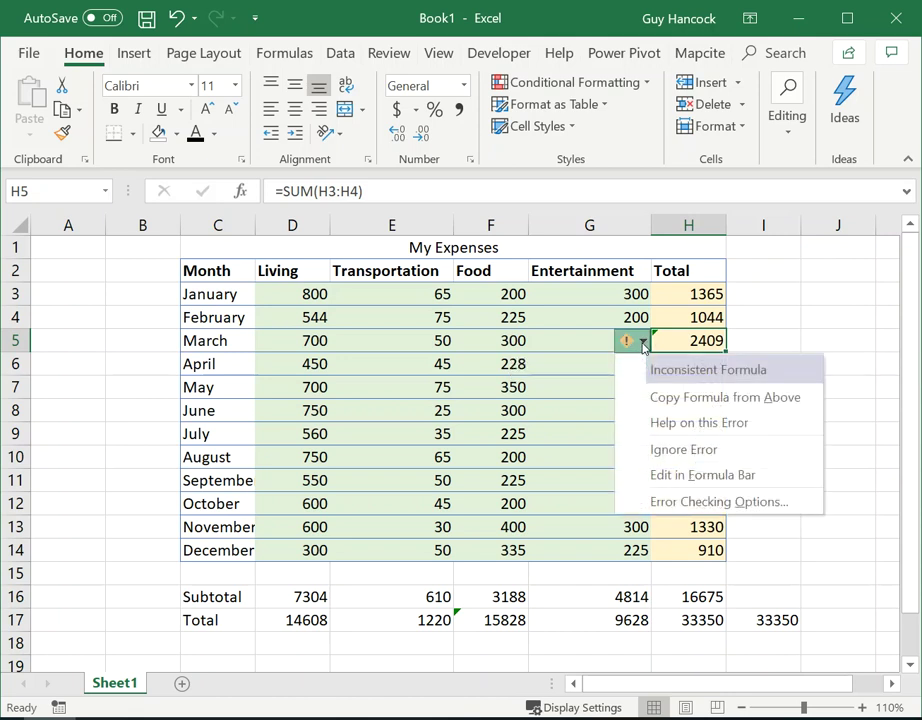
click(782, 316)
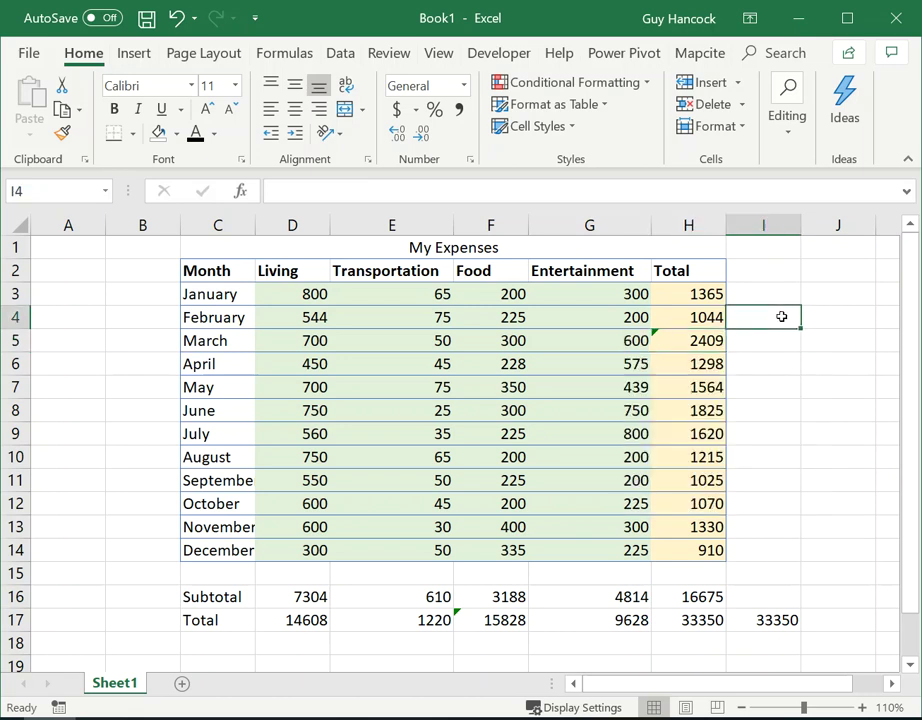
- Compare the cell ranges summed by the January, February and March totals in H3:H5, and recheck the error options for H5
click(675, 315)
click(675, 299)
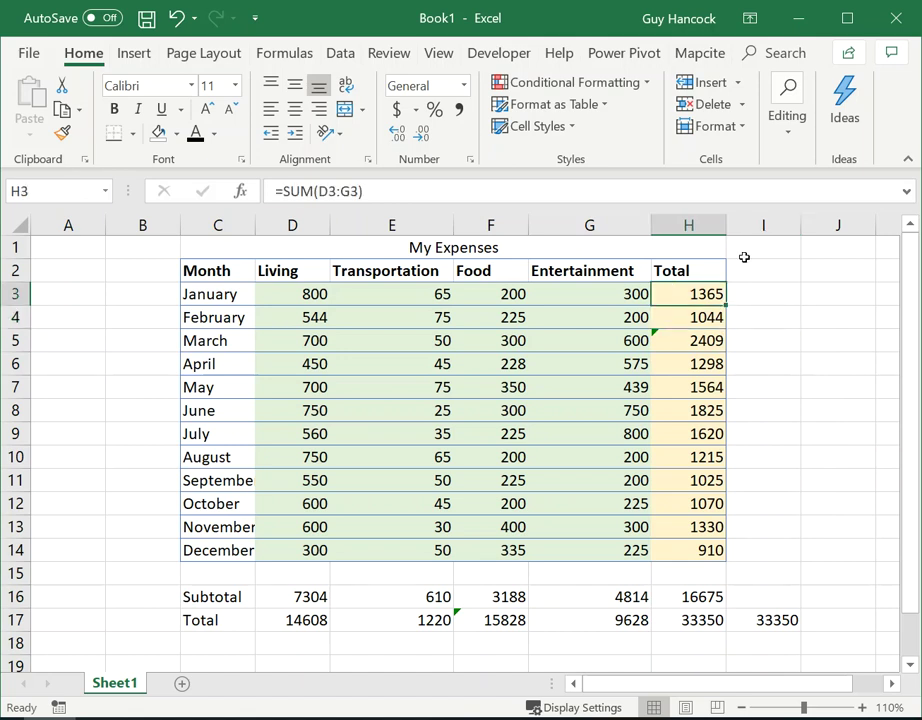
double_click(681, 299)
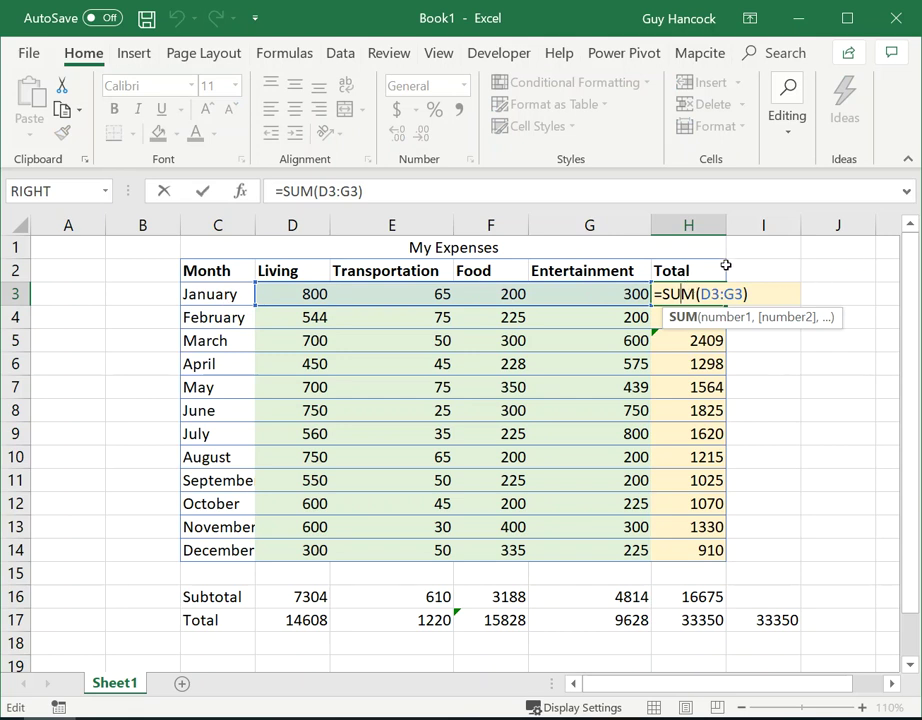
click(202, 193)
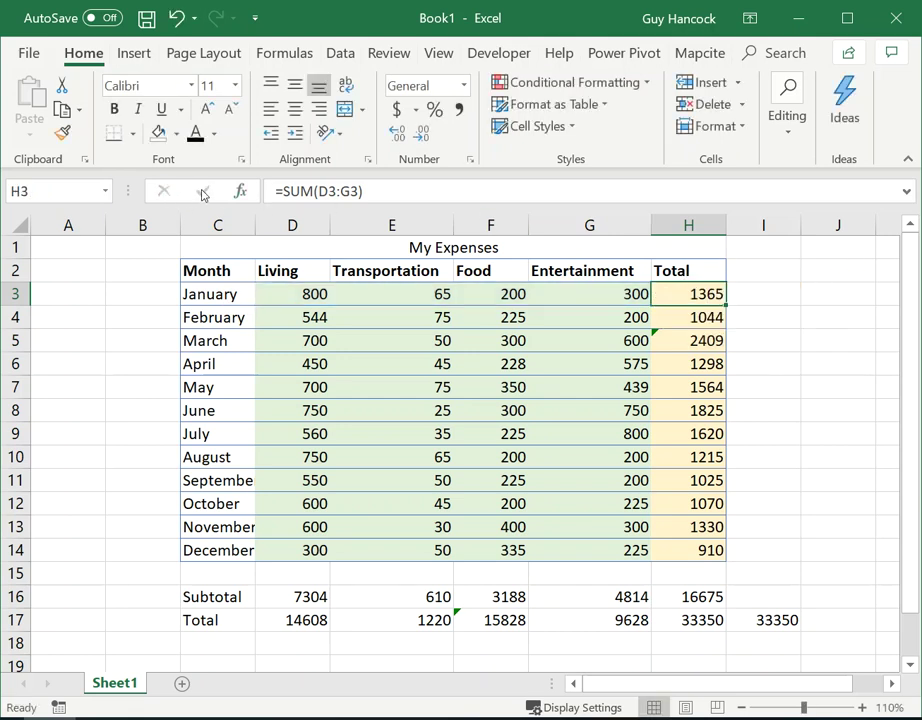
double_click(656, 318)
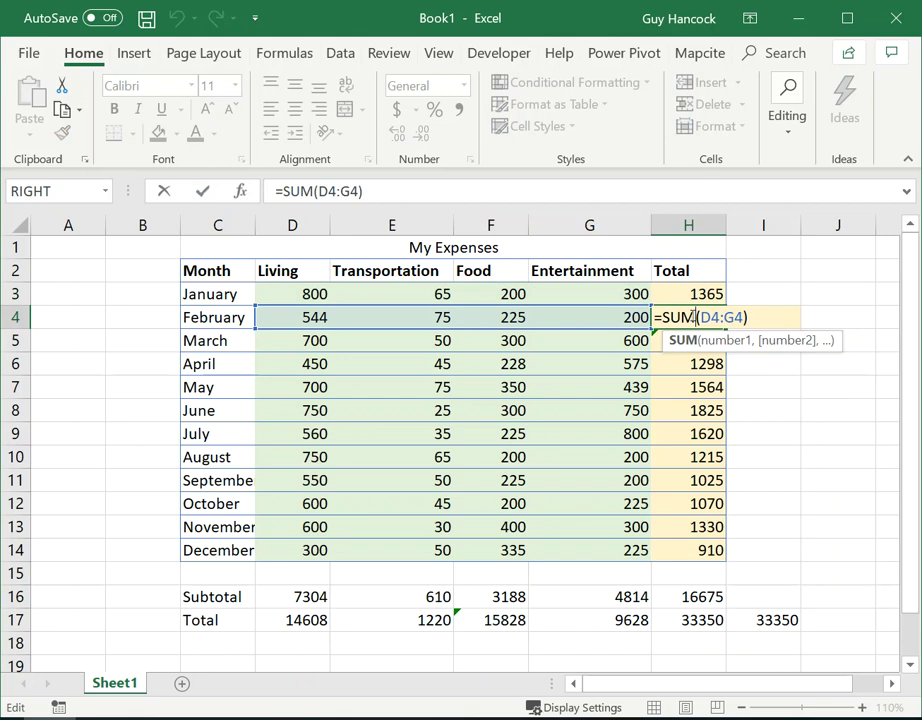
click(202, 192)
double_click(666, 340)
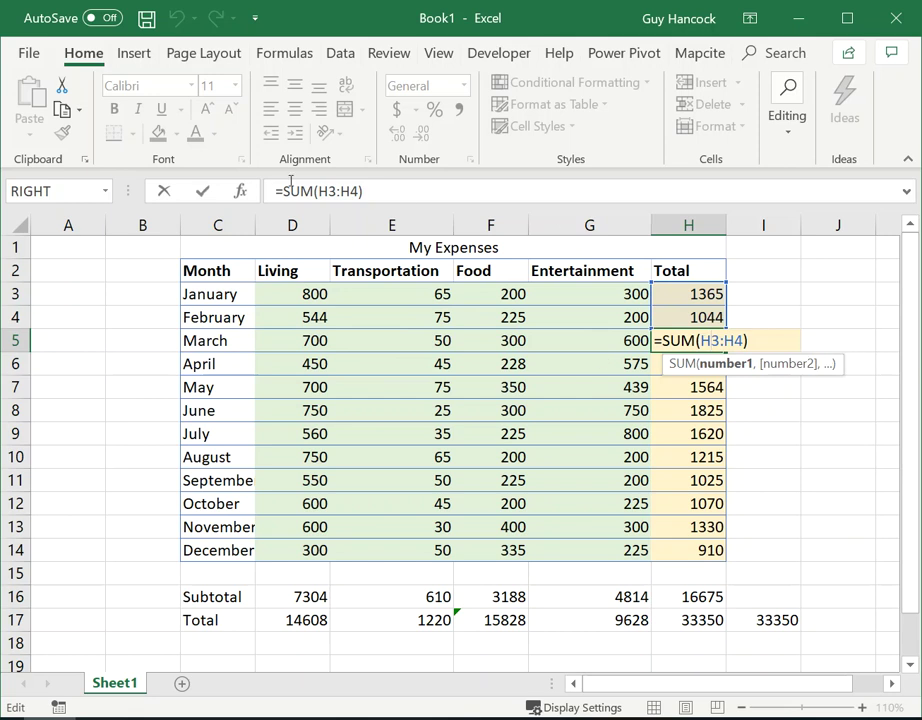
click(203, 191)
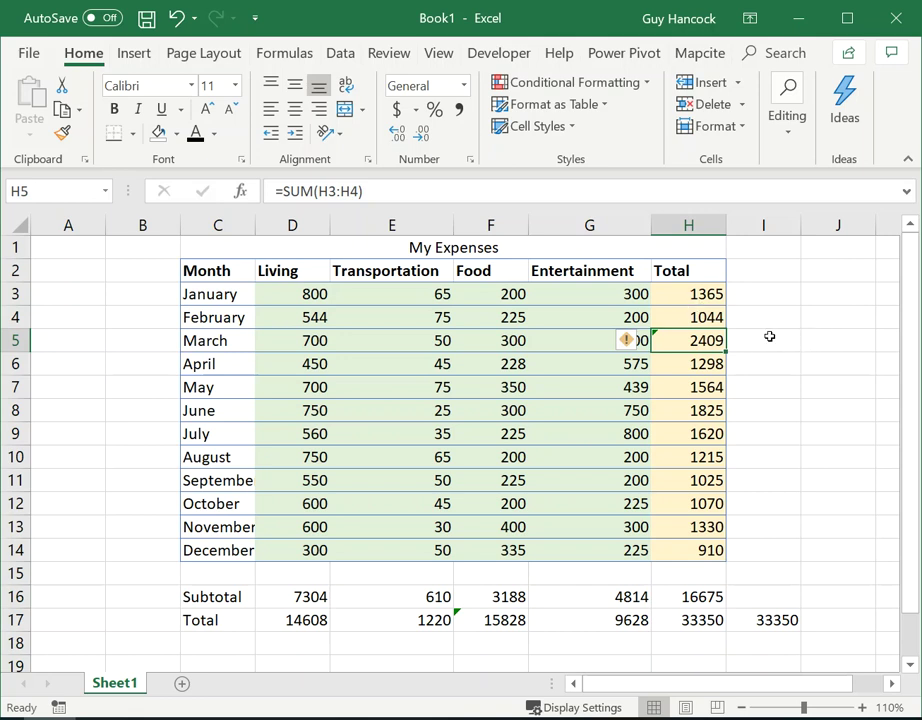
click(643, 342)
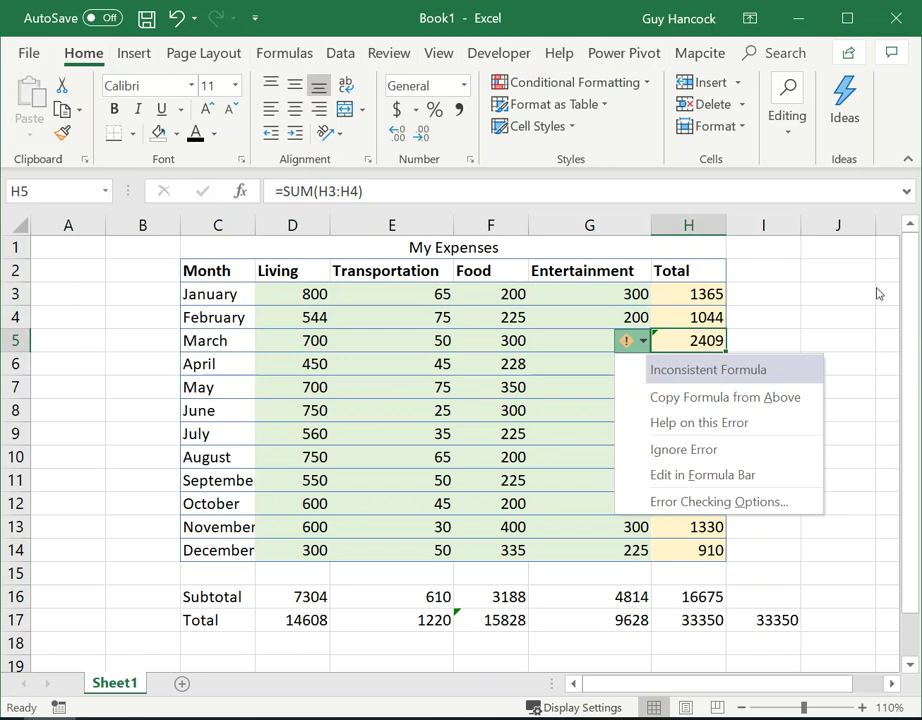
click(804, 297)
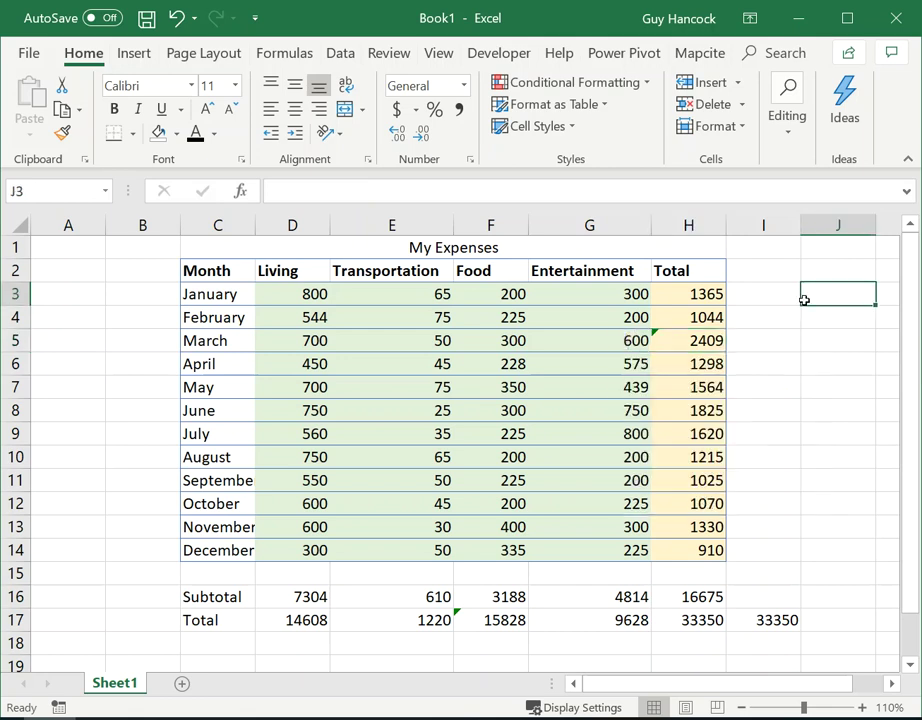
- Fill the January total formula =SUM(D3:G3) from H3 down through December in H14
click(707, 317)
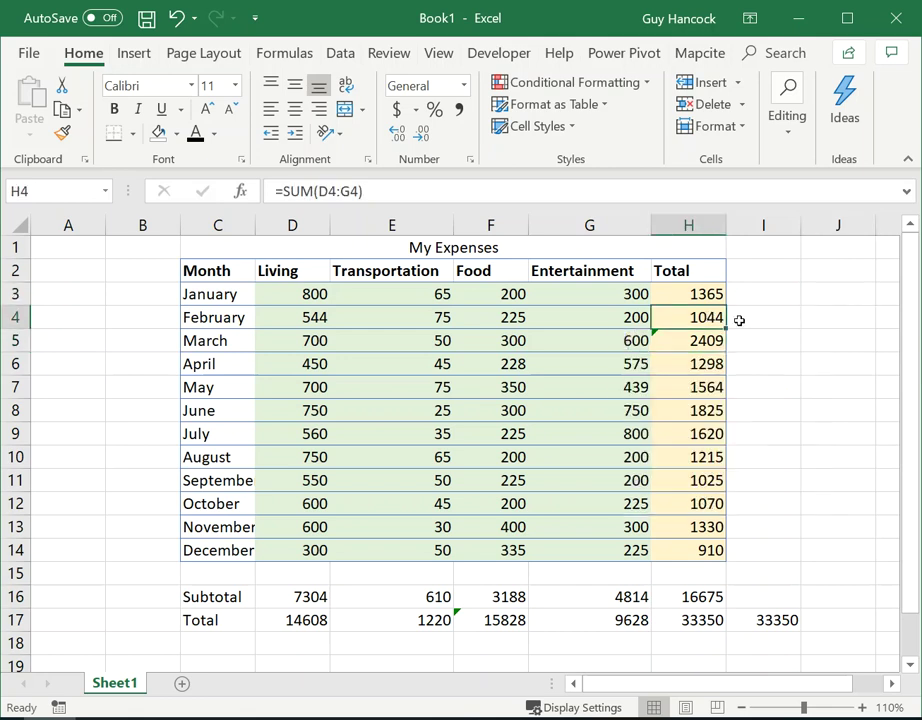
click(702, 296)
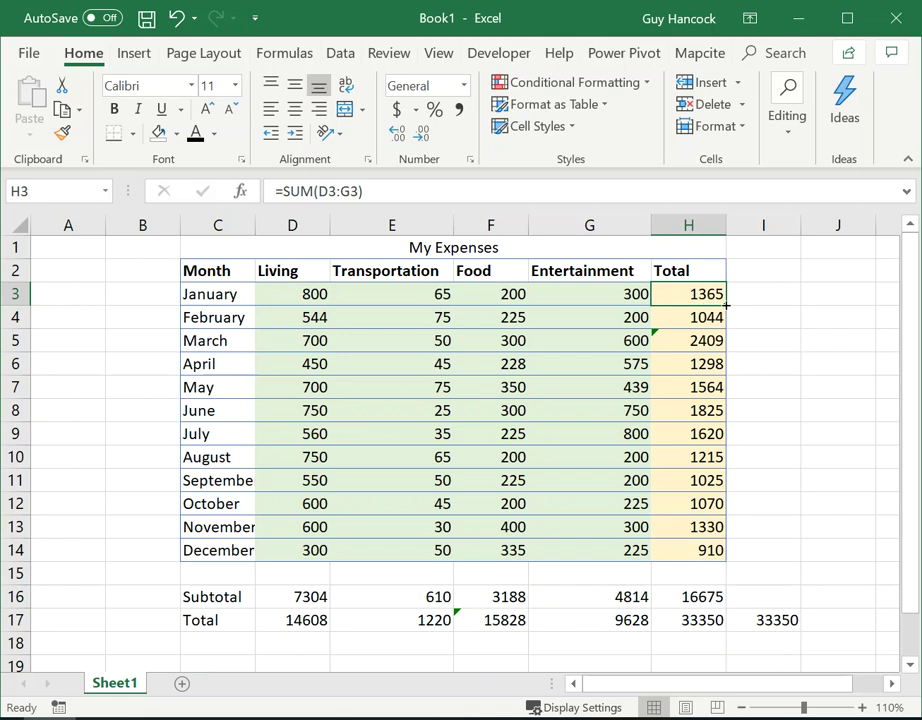
drag(726, 305, 726, 553)
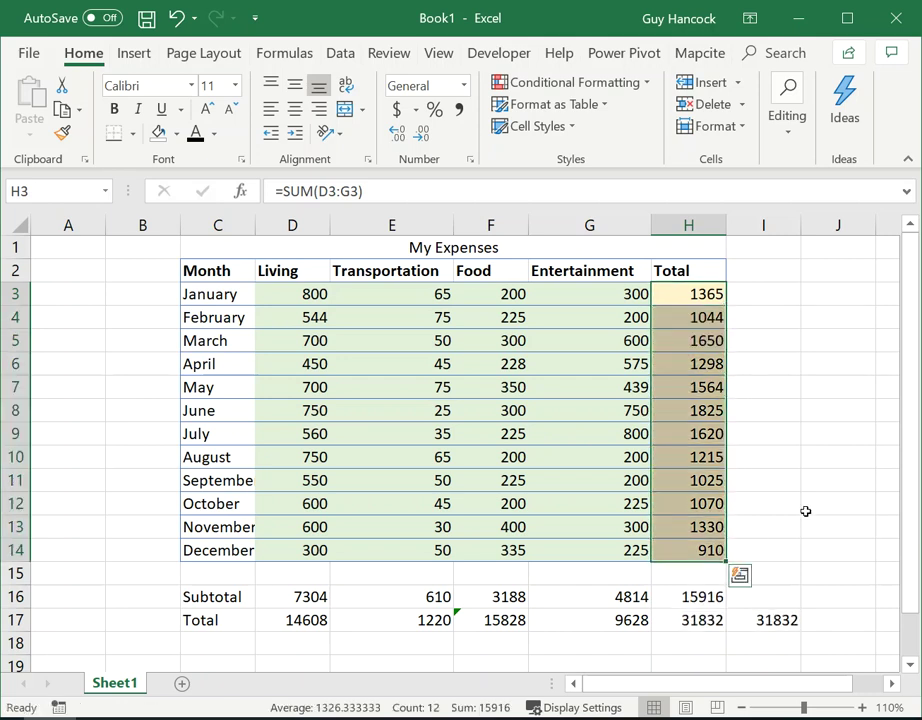
- Check the cell ranges summed by the February and March totals in H4 and H5
click(672, 320)
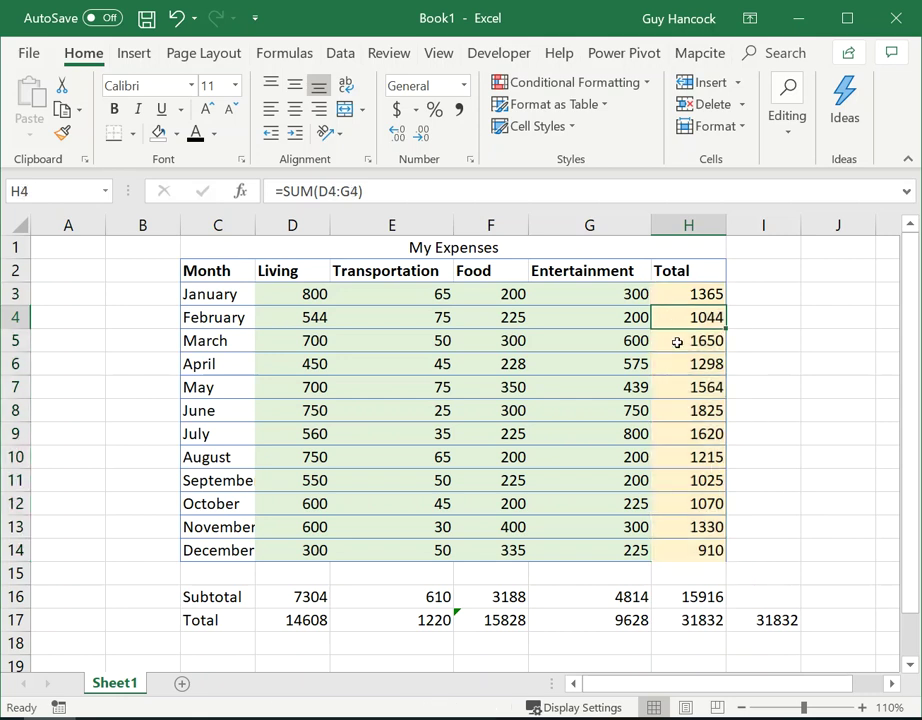
click(678, 343)
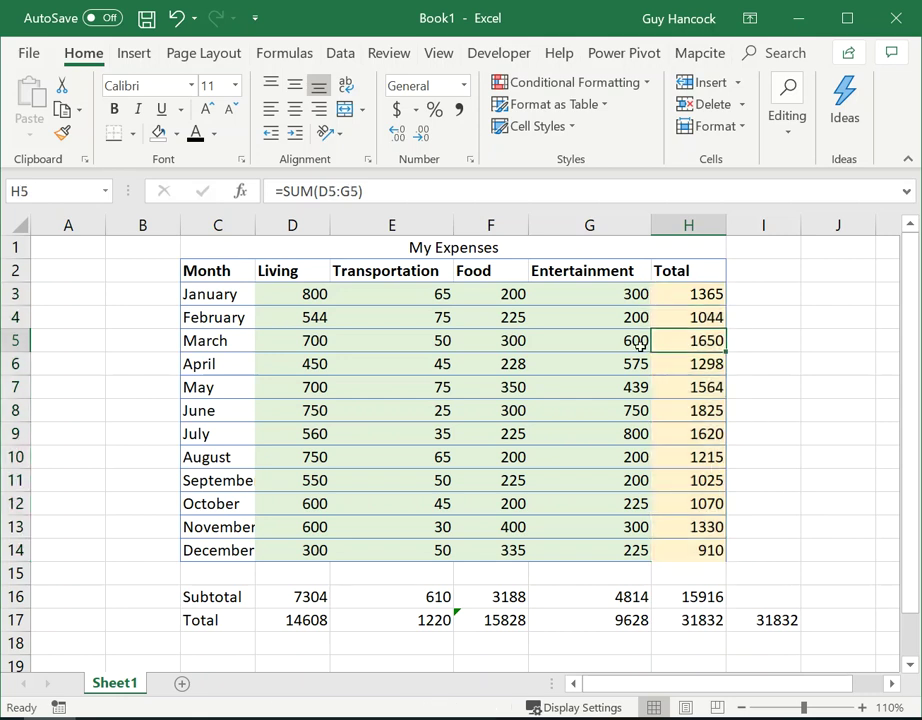
double_click(695, 341)
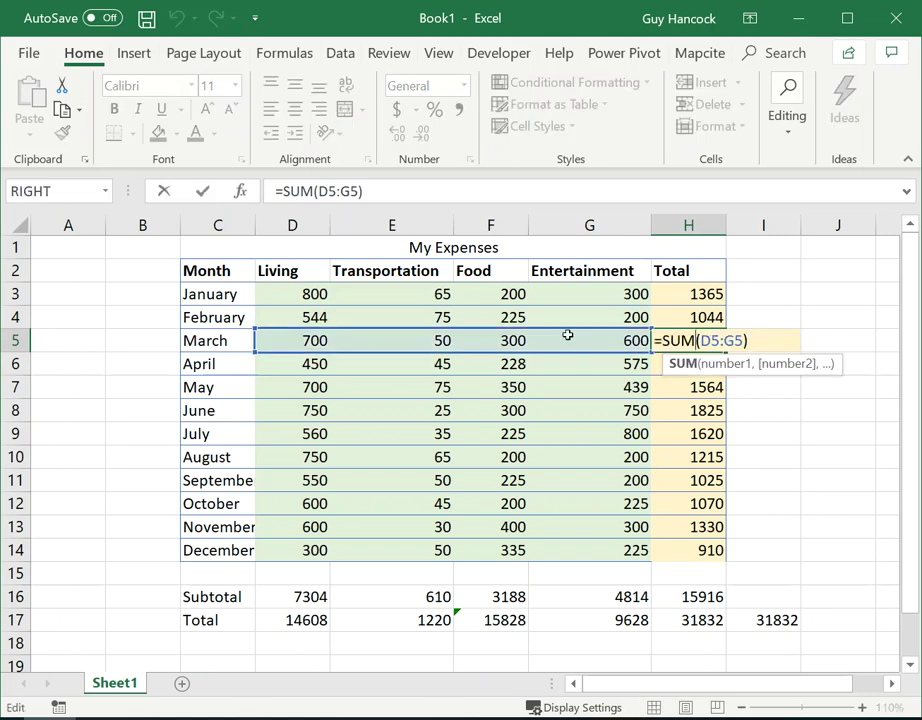
click(203, 193)
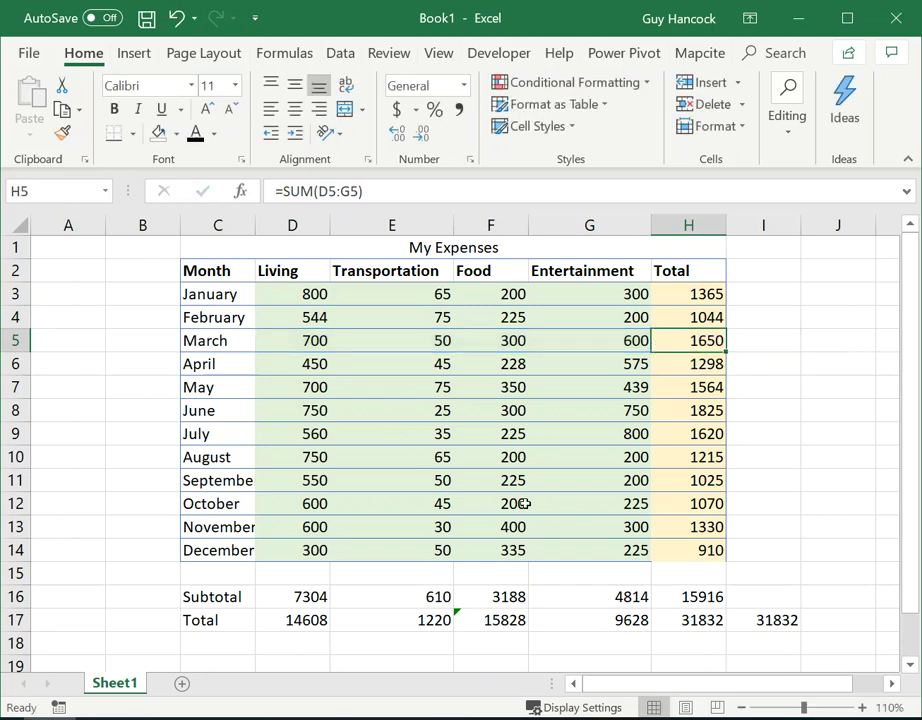
- Examine the error options and formula of the Food total in F17, comparing it with the totals in D17 and E17
scroll(547, 541, down, 1)
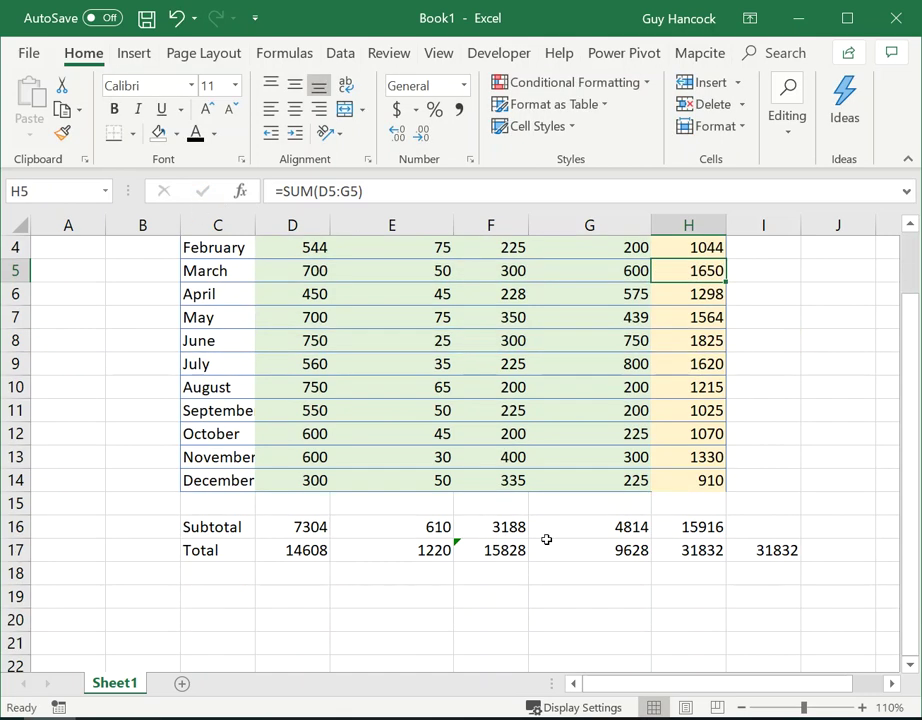
click(482, 549)
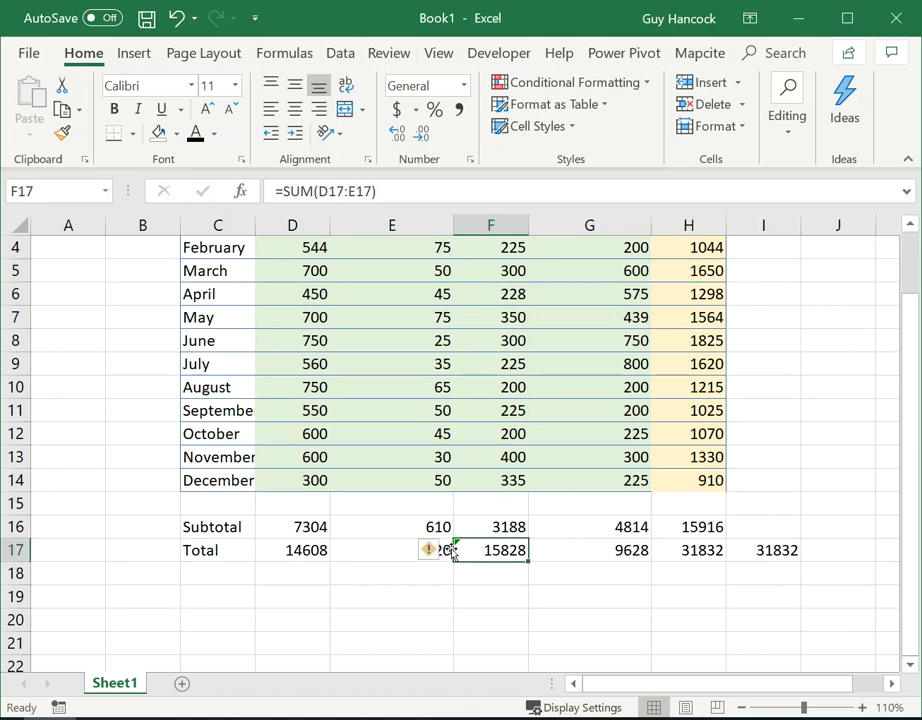
click(443, 551)
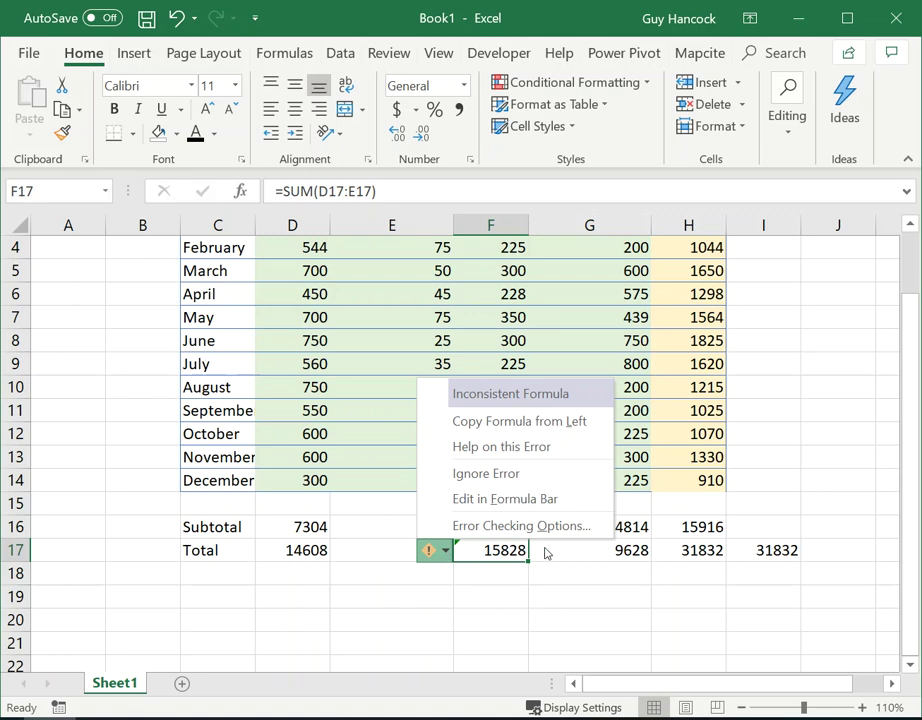
click(364, 554)
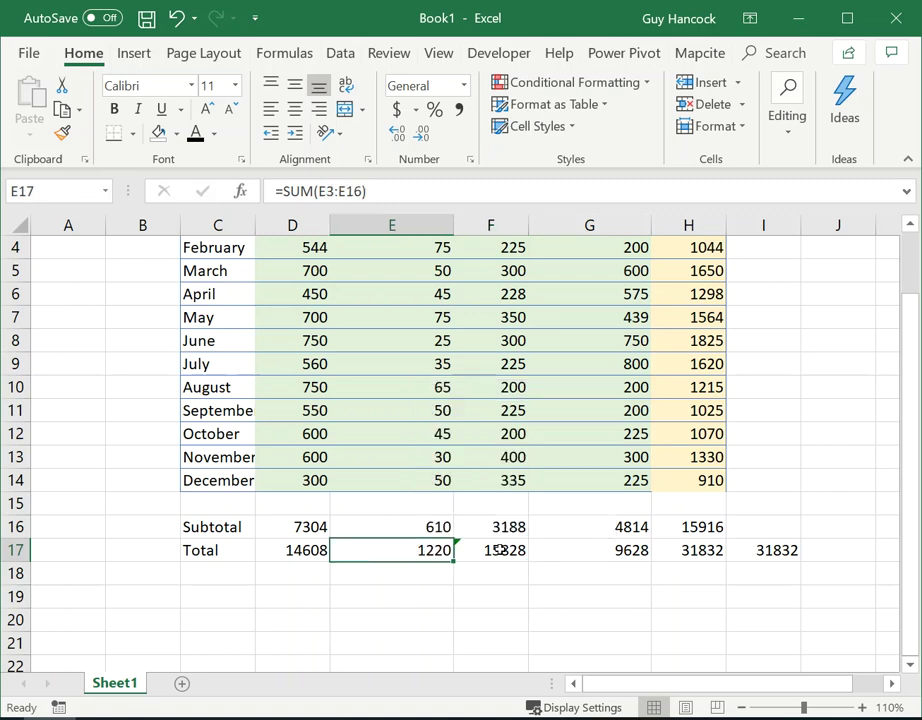
click(322, 550)
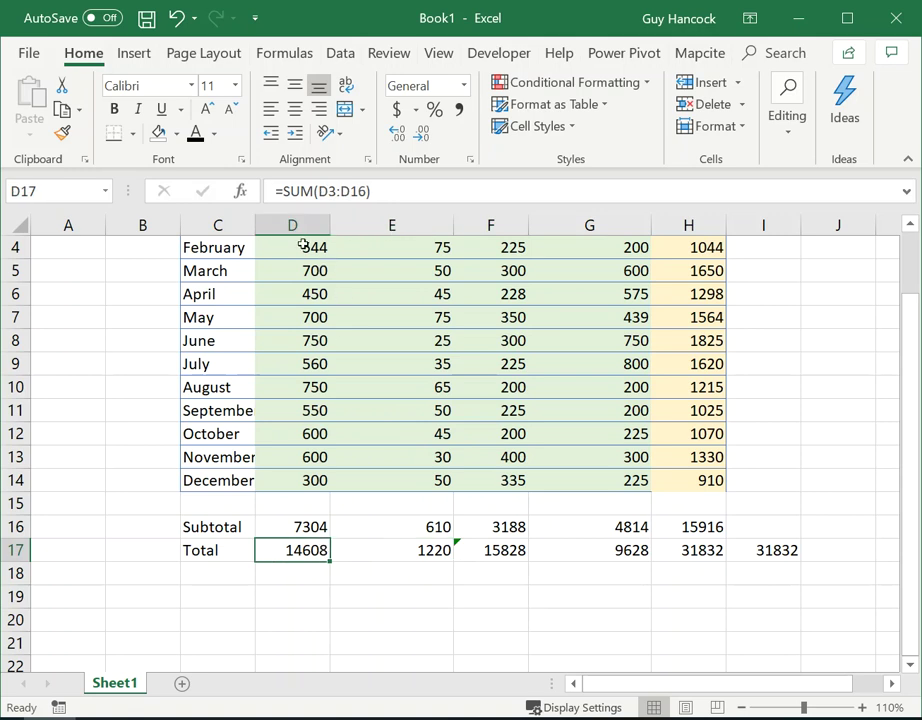
scroll(340, 466, up, 1)
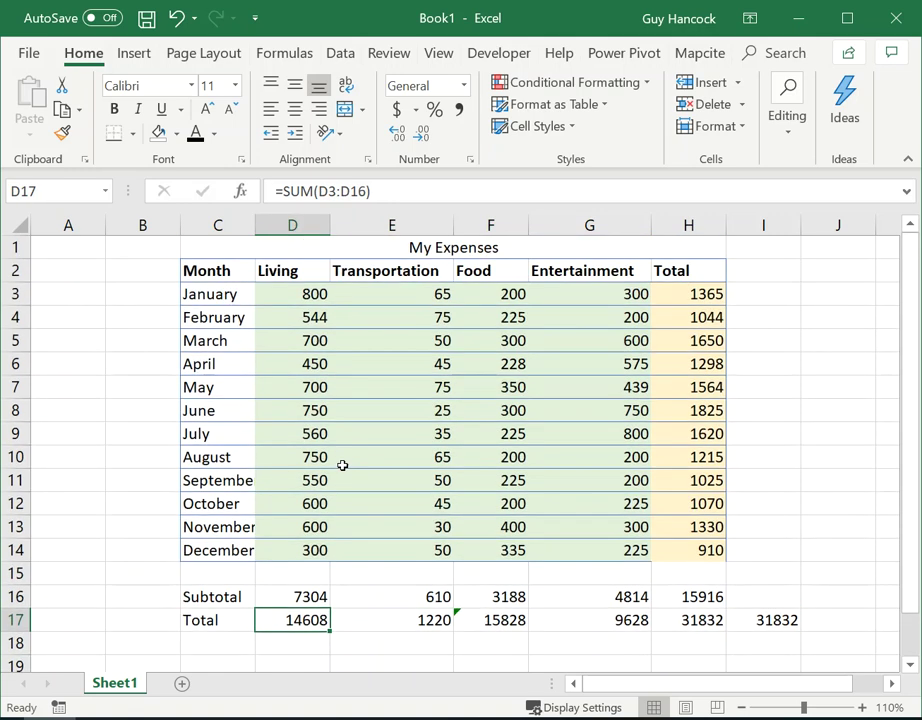
scroll(342, 465, down, 1)
click(495, 553)
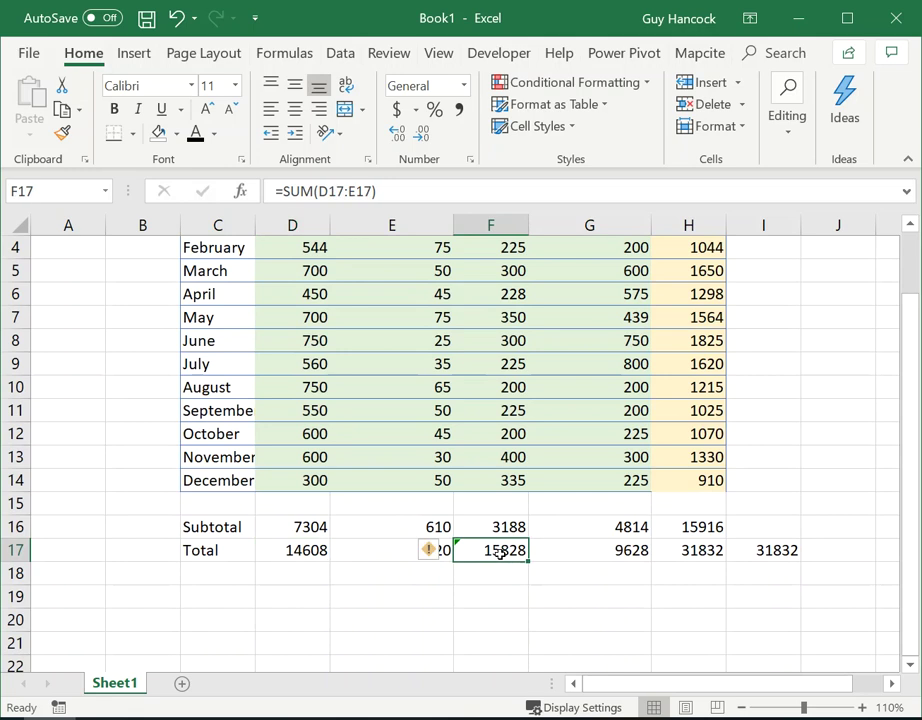
double_click(500, 553)
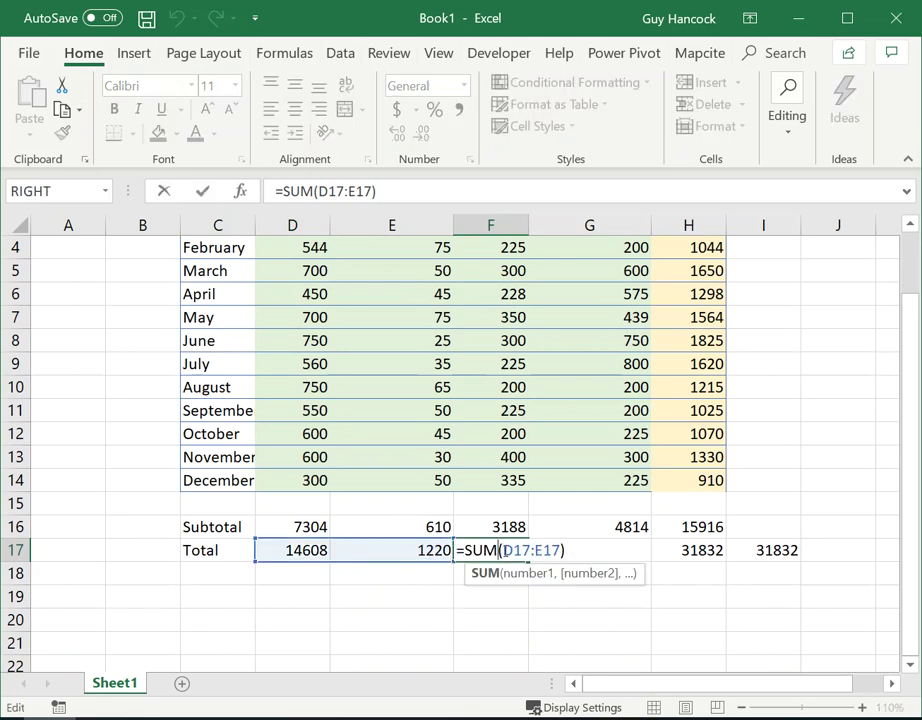
- Fill the Living total formula =SUM(D3:D16) from D17 across row 17 through H17
click(296, 550)
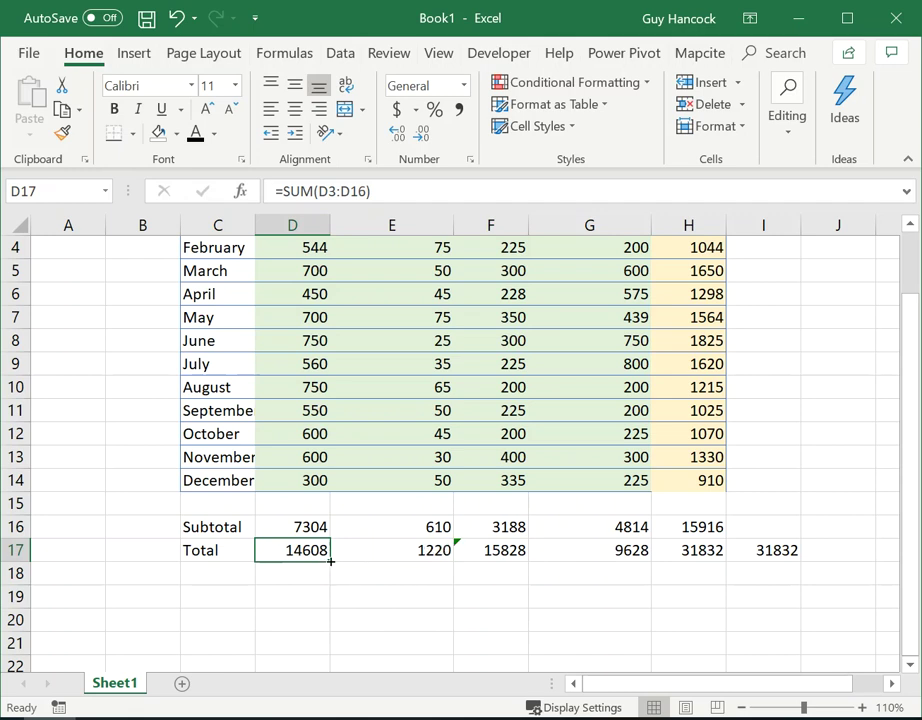
drag(330, 561, 721, 569)
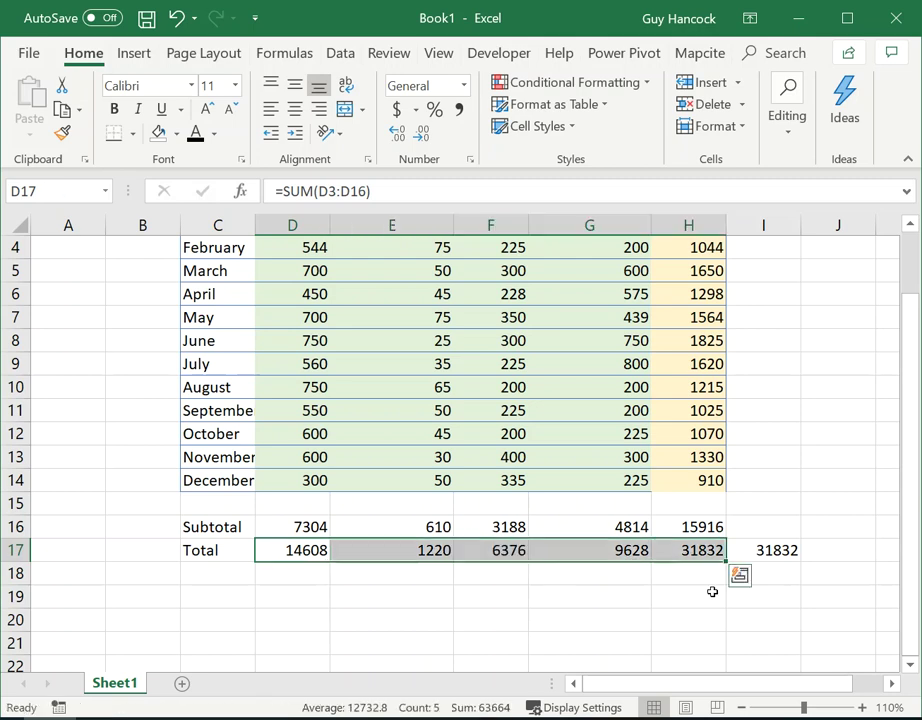
click(712, 592)
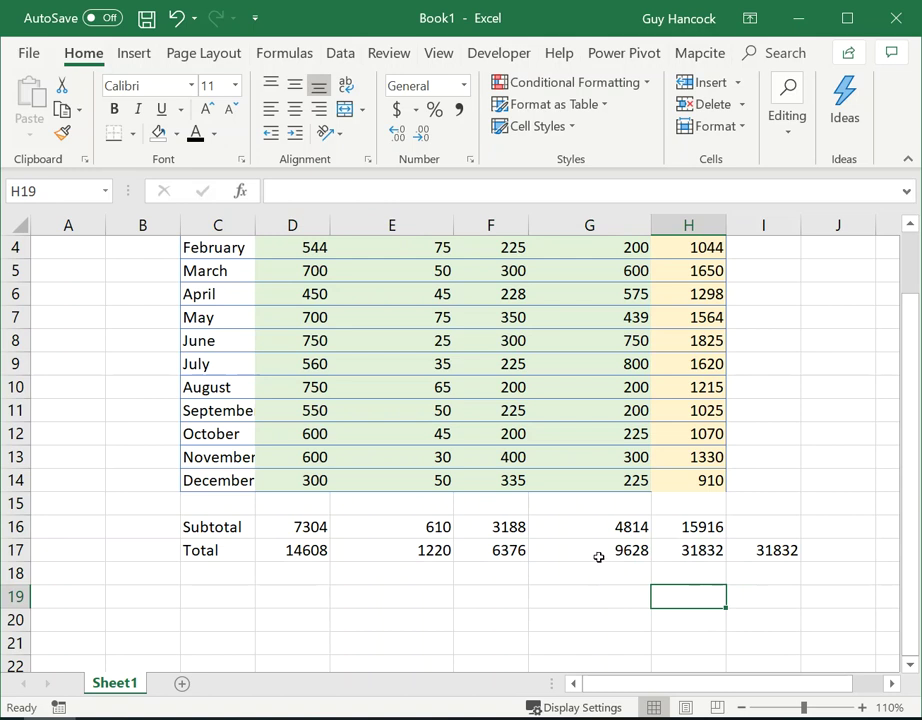
- Examine the range used by the Living subtotal formula in D16 and compare it with the total formula in D17
scroll(836, 479, up, 1)
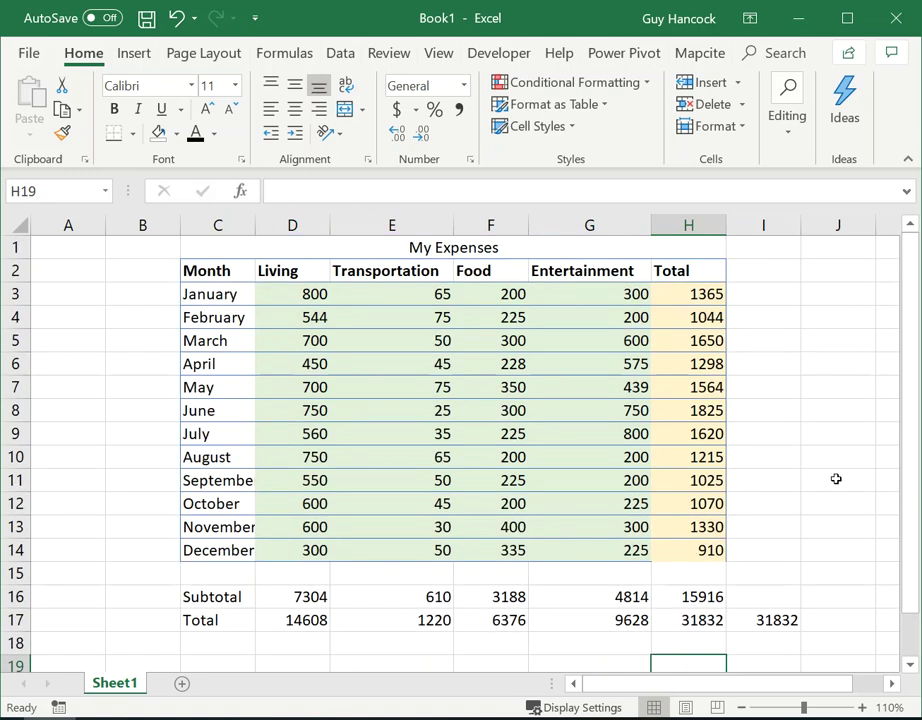
click(296, 603)
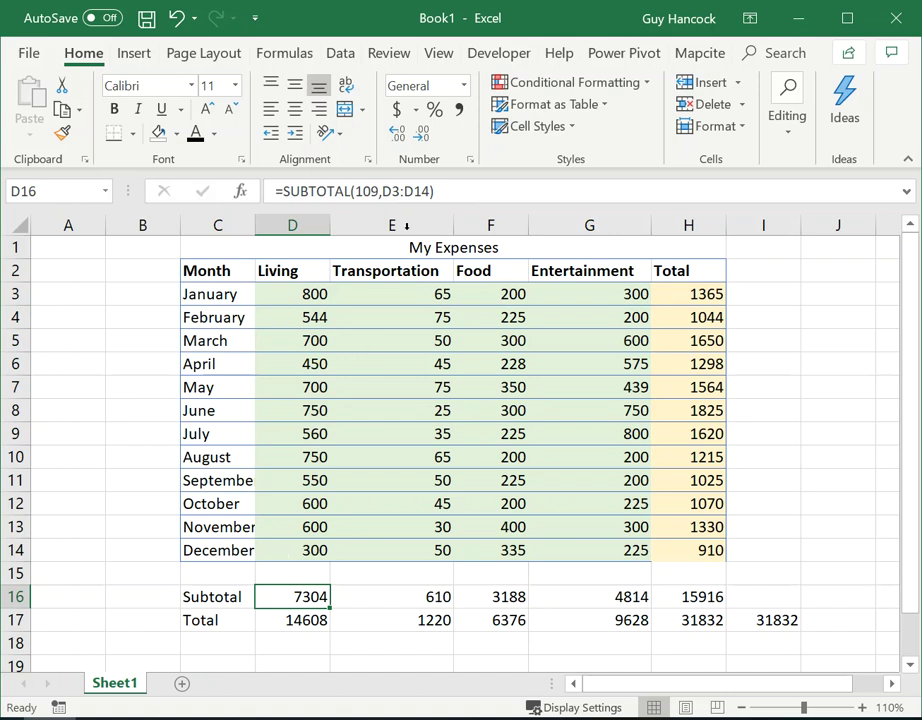
click(394, 191)
double_click(394, 191)
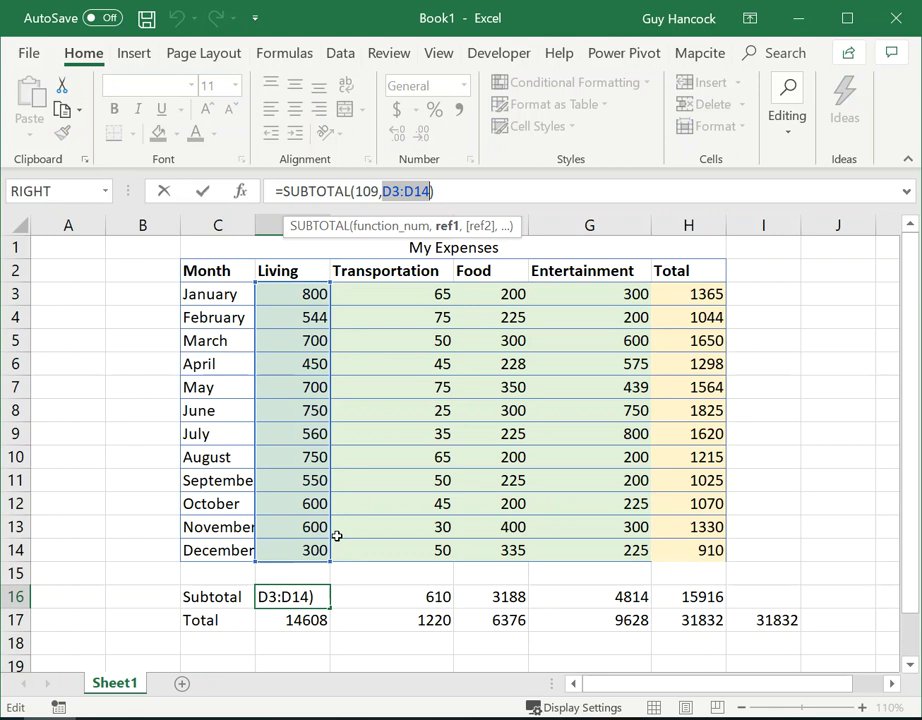
click(203, 191)
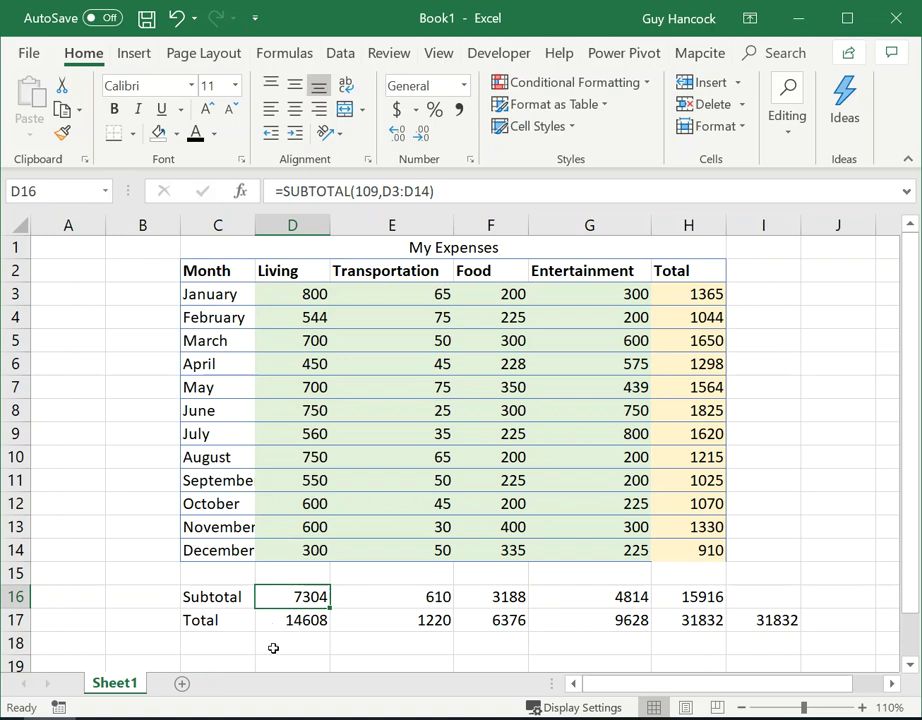
click(289, 622)
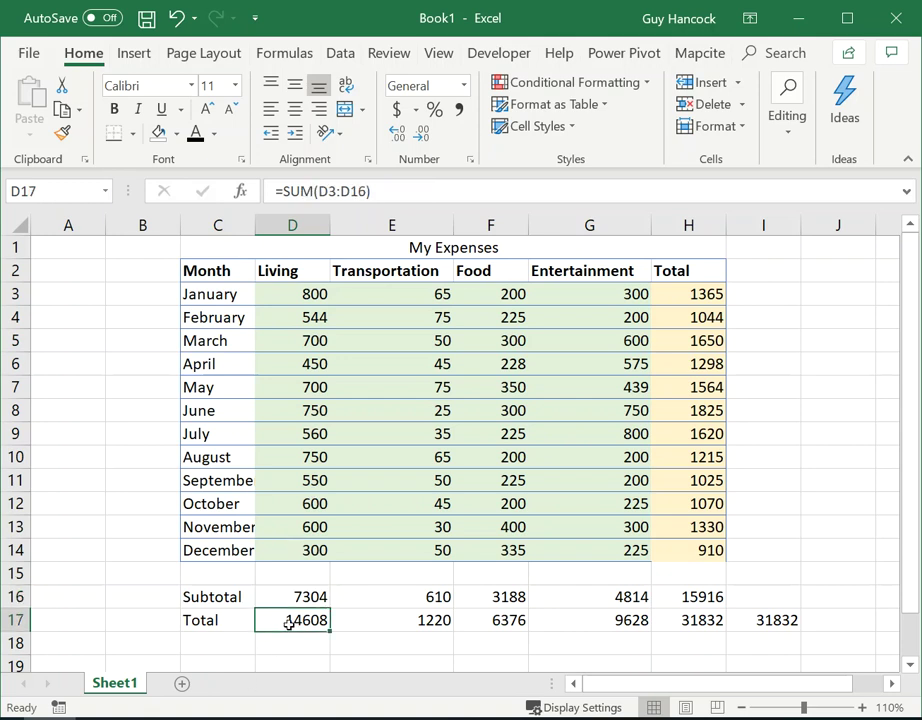
- Correct the Living total in D17 to =SUM(D3:D14) and fill the formula across row 17 through H17
double_click(292, 622)
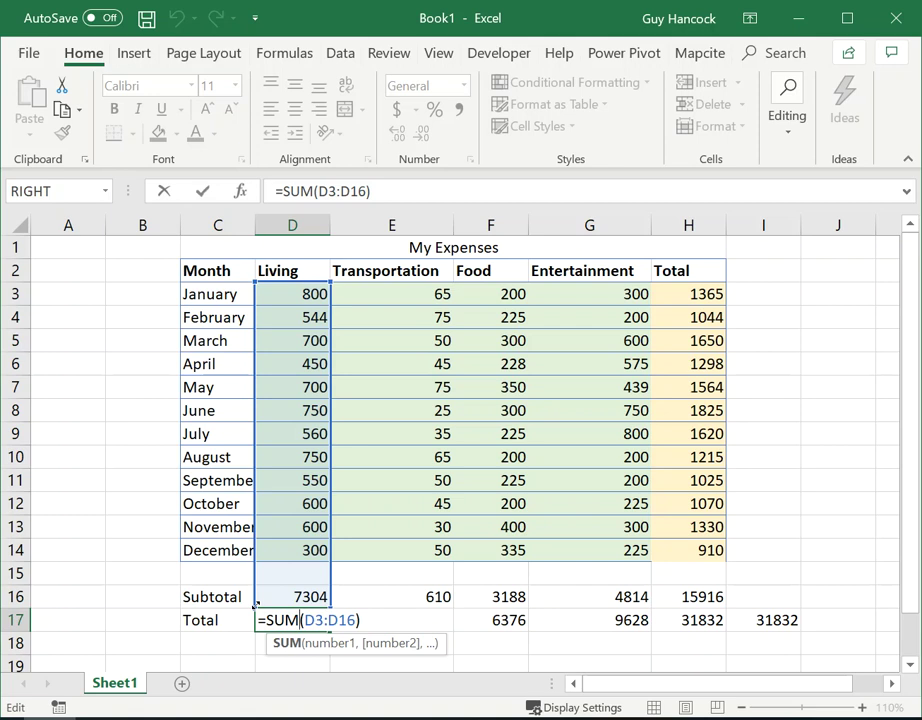
drag(255, 603, 264, 566)
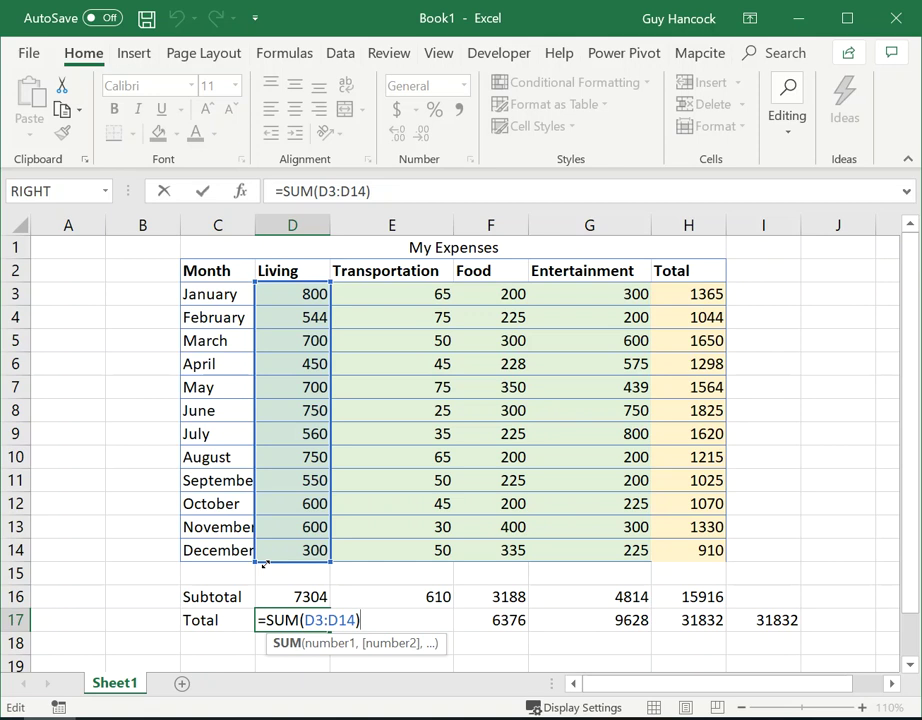
drag(264, 566, 272, 595)
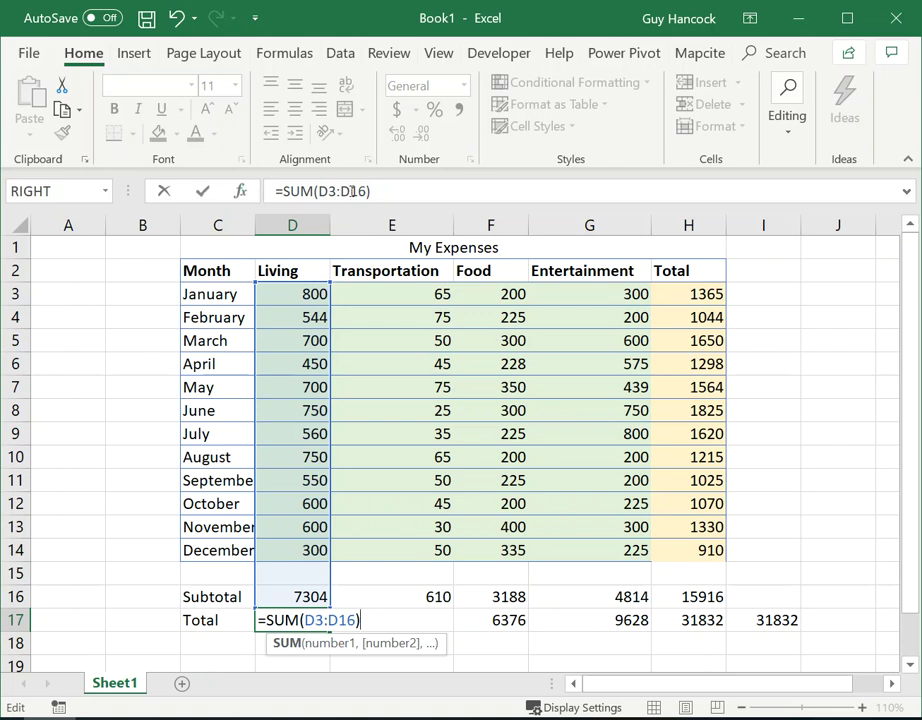
drag(352, 191, 368, 191)
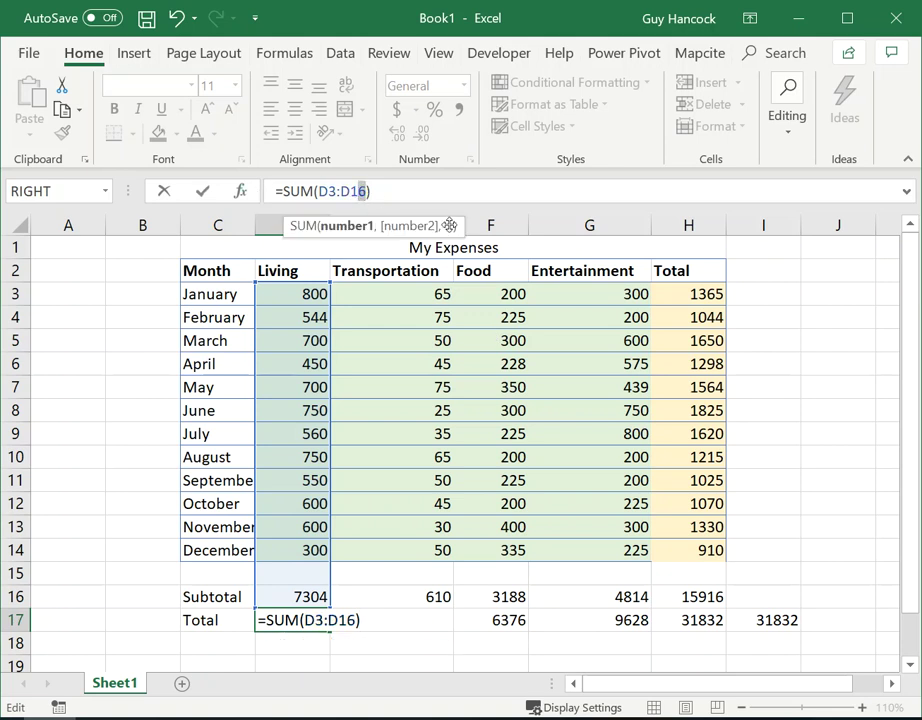
text(14)
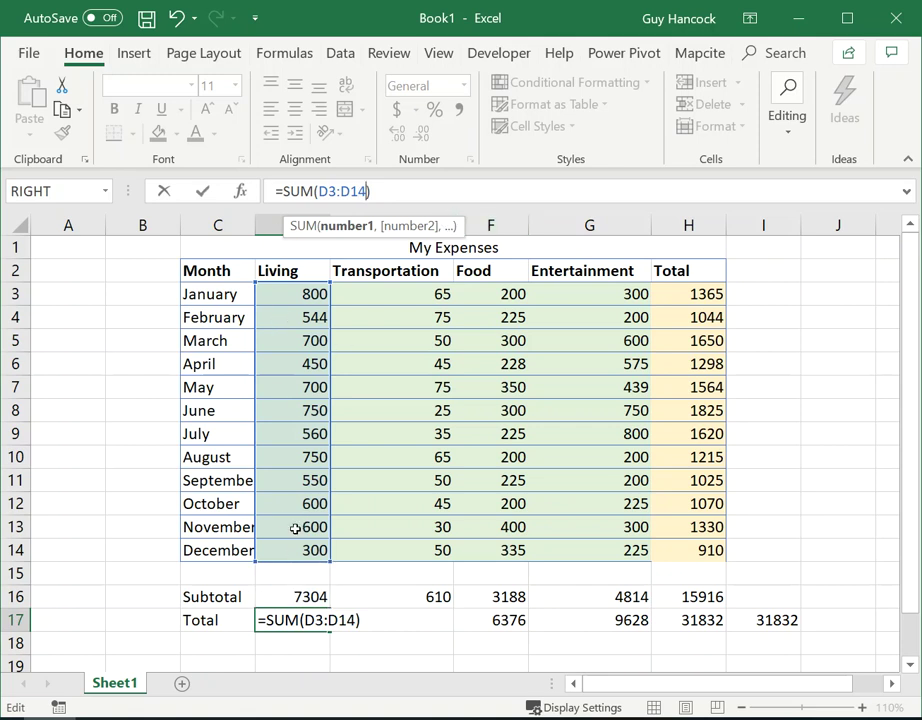
click(202, 192)
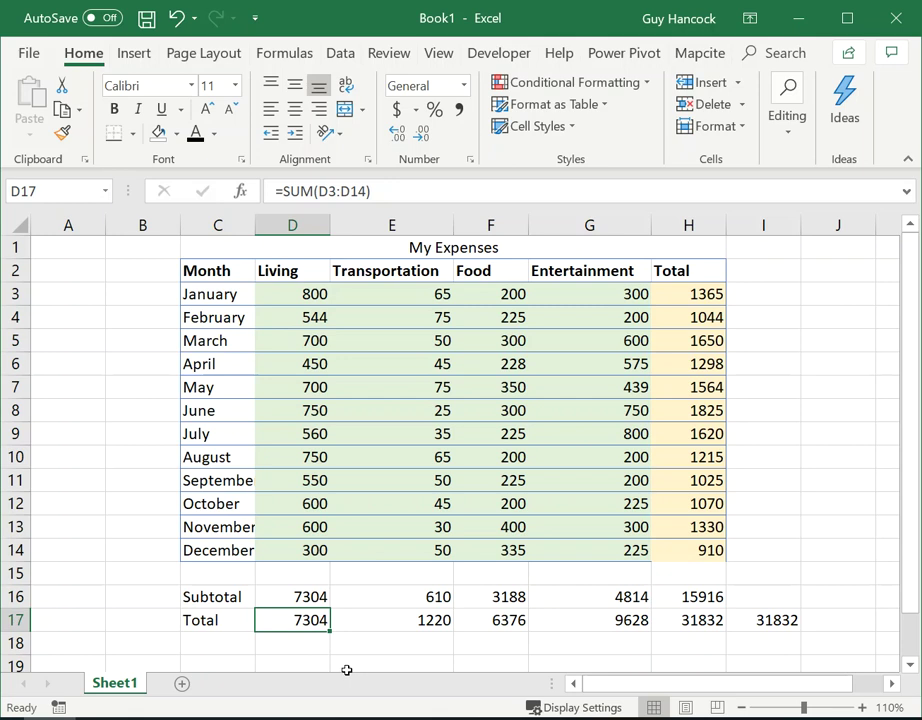
drag(328, 631, 716, 634)
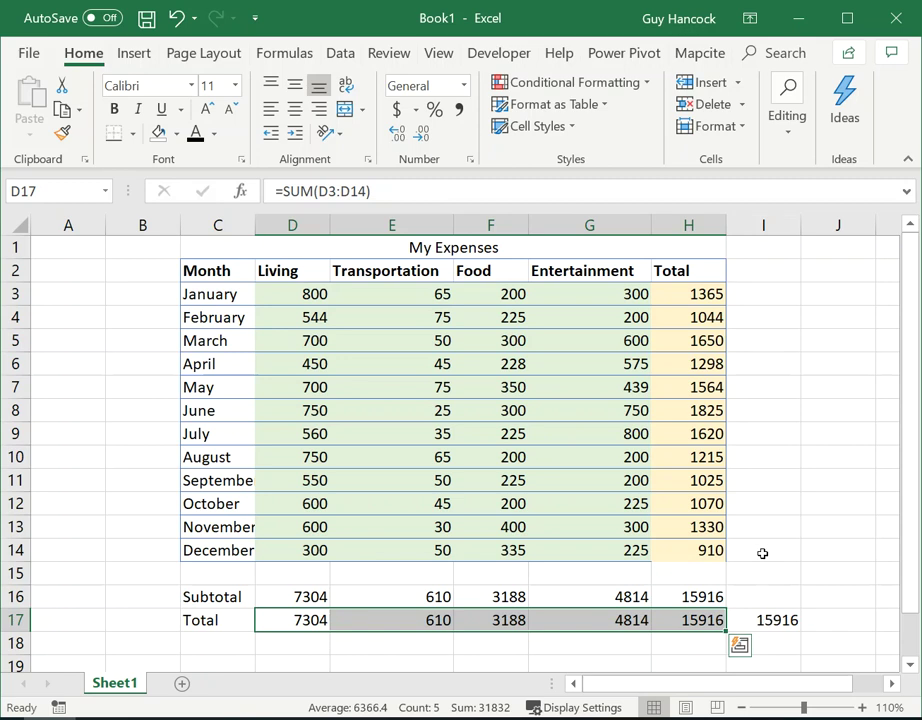
- Shade the grand total in H17 with a light gold fill matching the monthly totals in column H
click(764, 620)
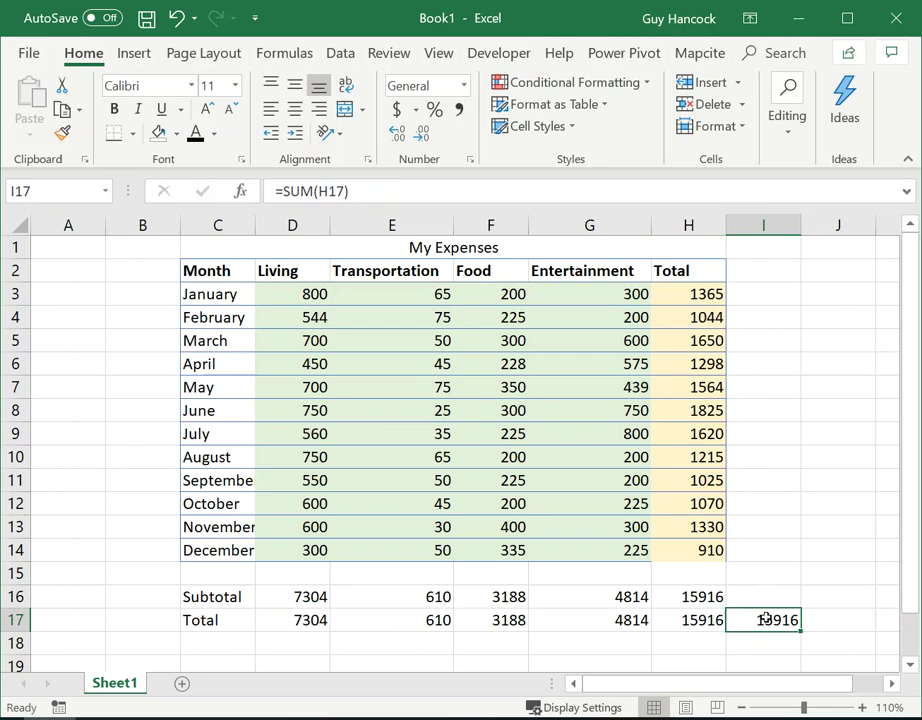
click(694, 620)
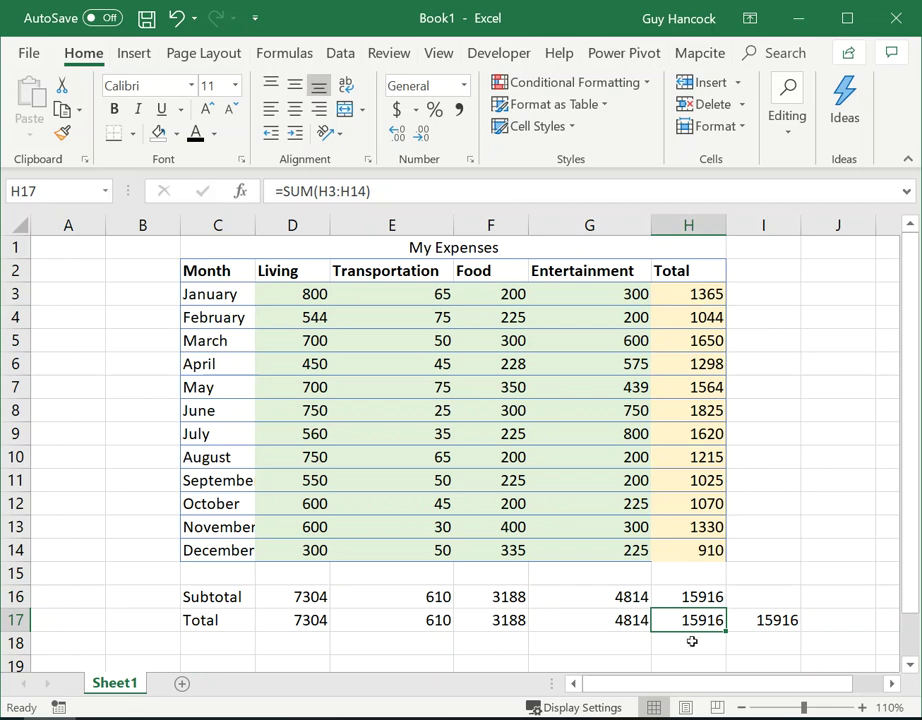
click(176, 133)
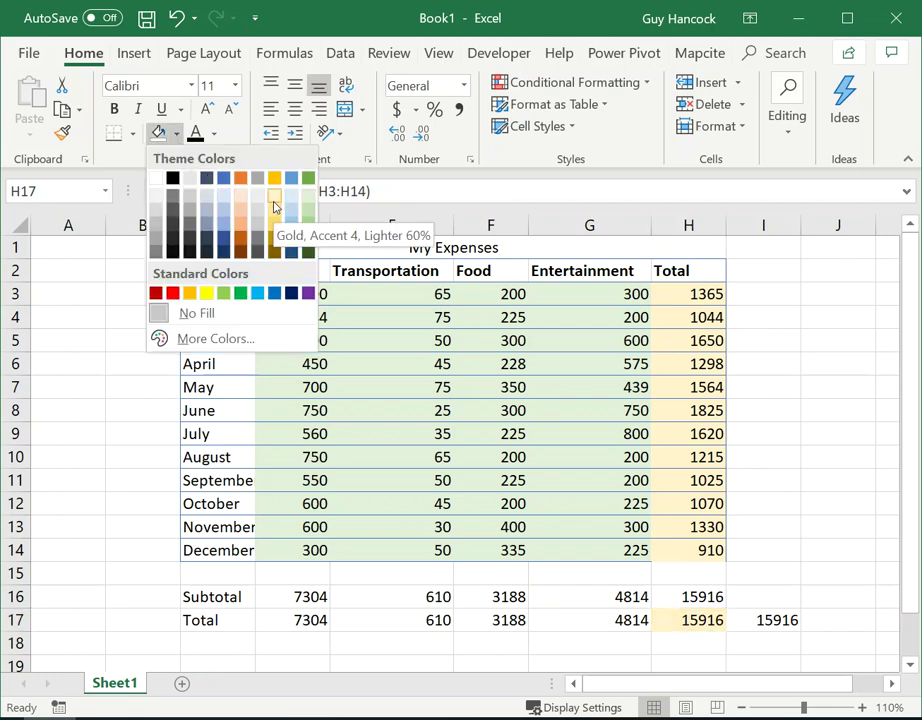
click(274, 209)
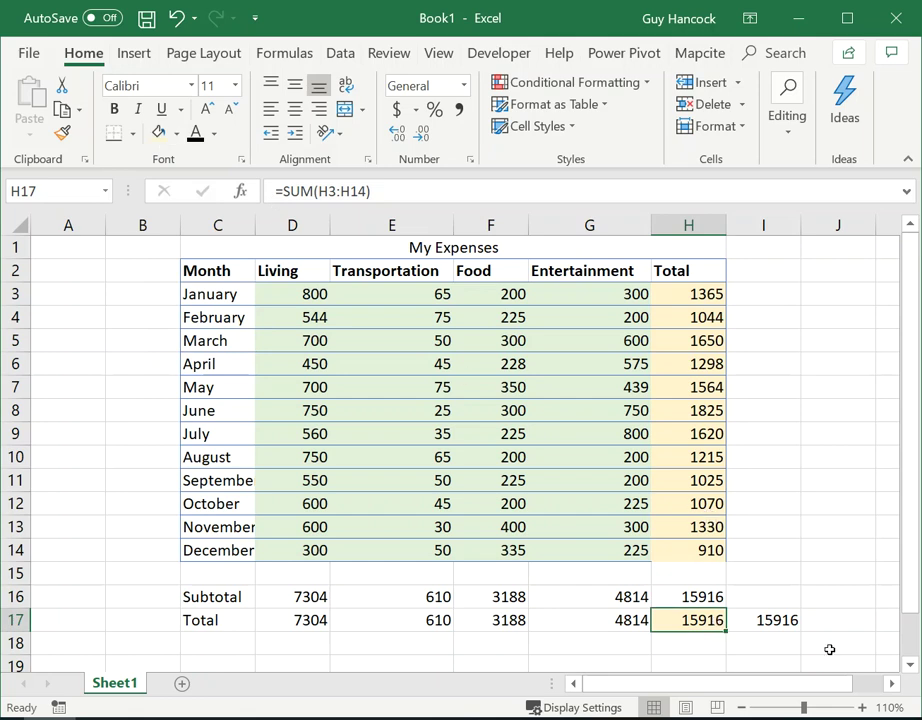
- Test the =SUM(H17) formula in I17 by replacing the grand total in H17 with the text junk
drag(298, 619, 557, 619)
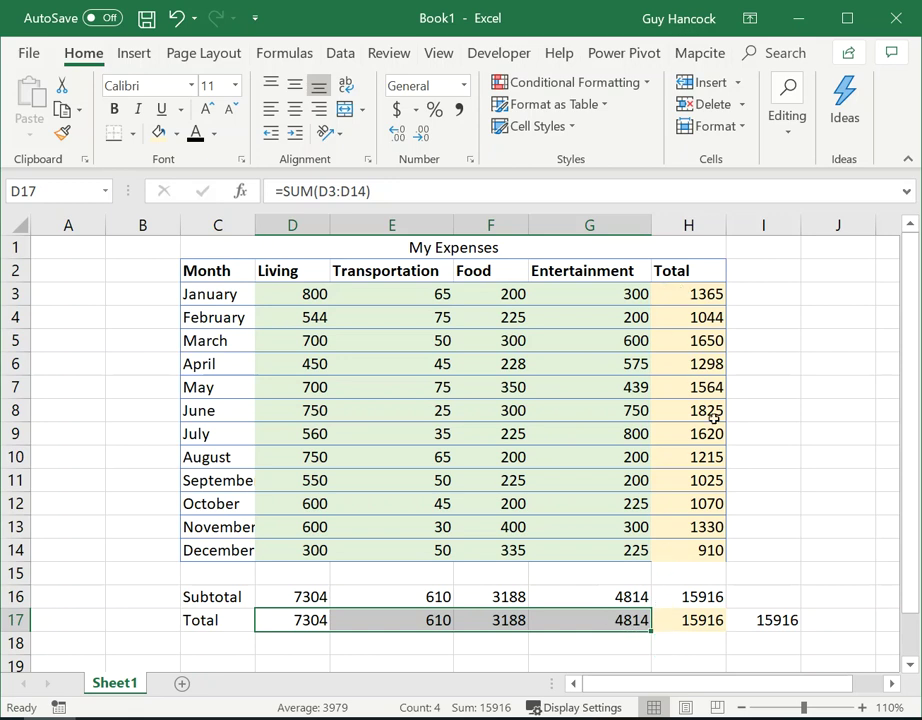
click(778, 620)
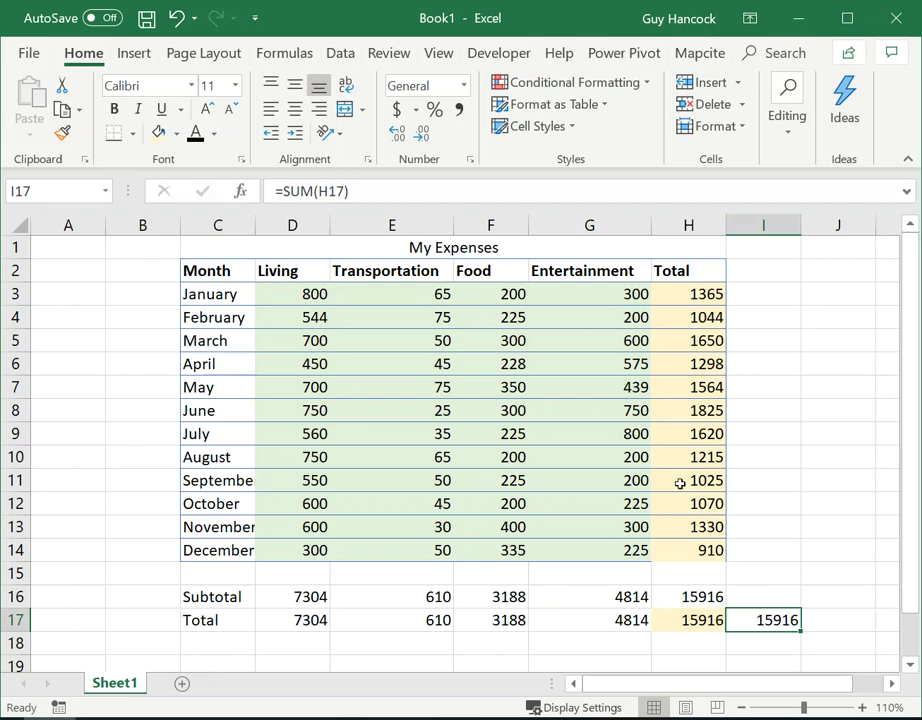
click(698, 620)
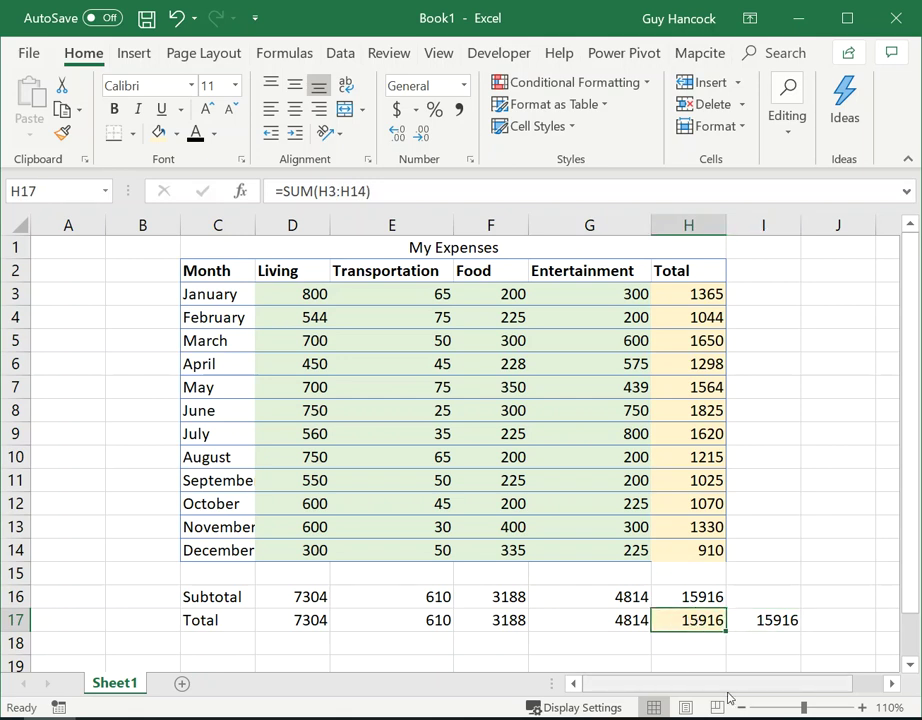
text(junk)
key(Return)
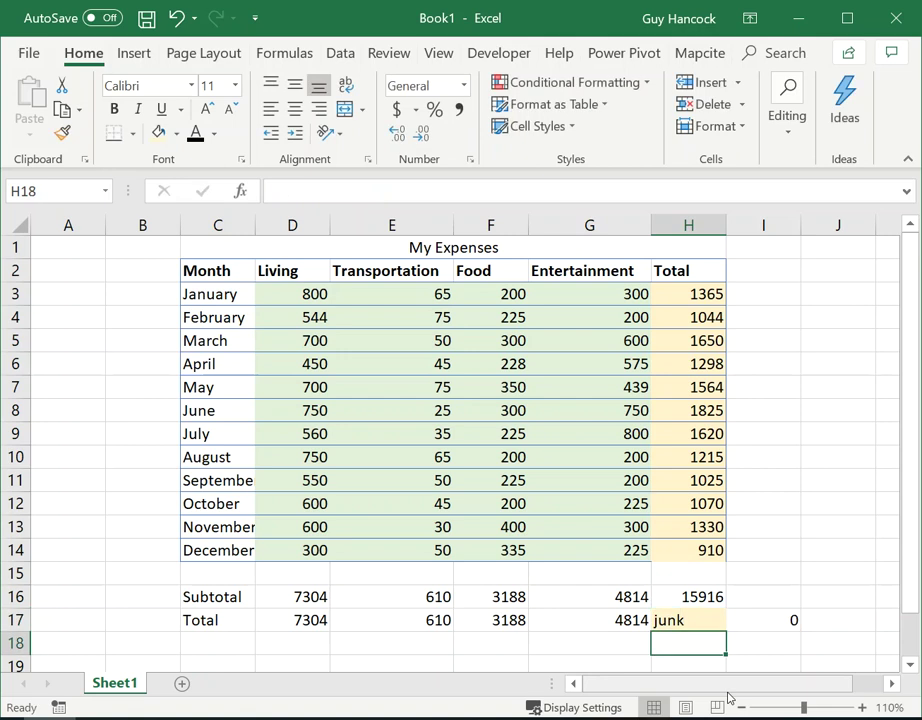
click(788, 620)
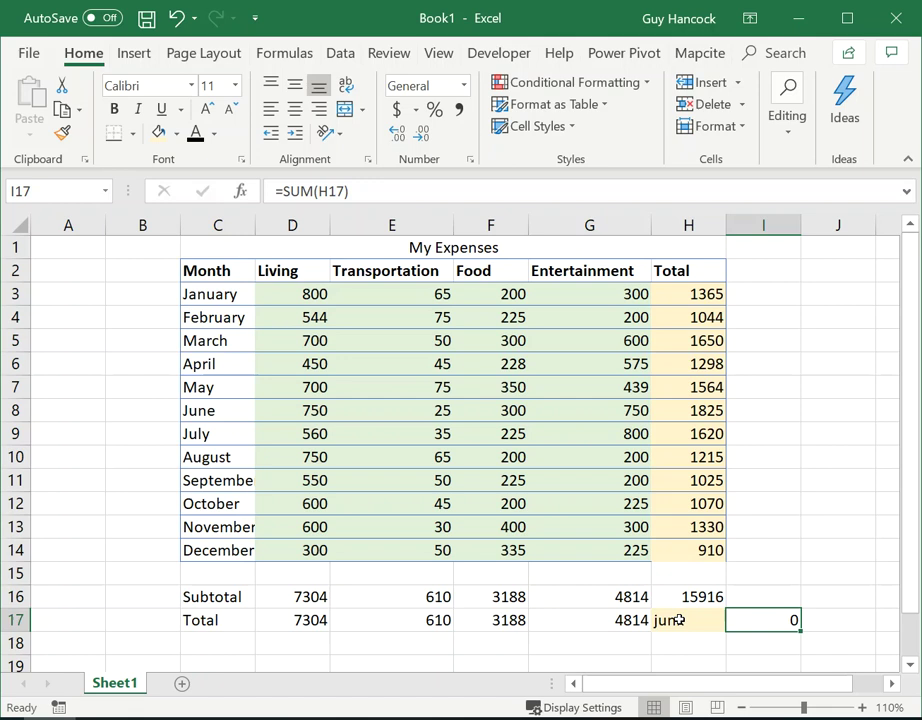
- Try the direct reference =H17 in I17, and undo it together with the text entry in H17
click(320, 190)
key(BackSpace)
key(BackSpace)
key(BackSpace)
key(BackSpace)
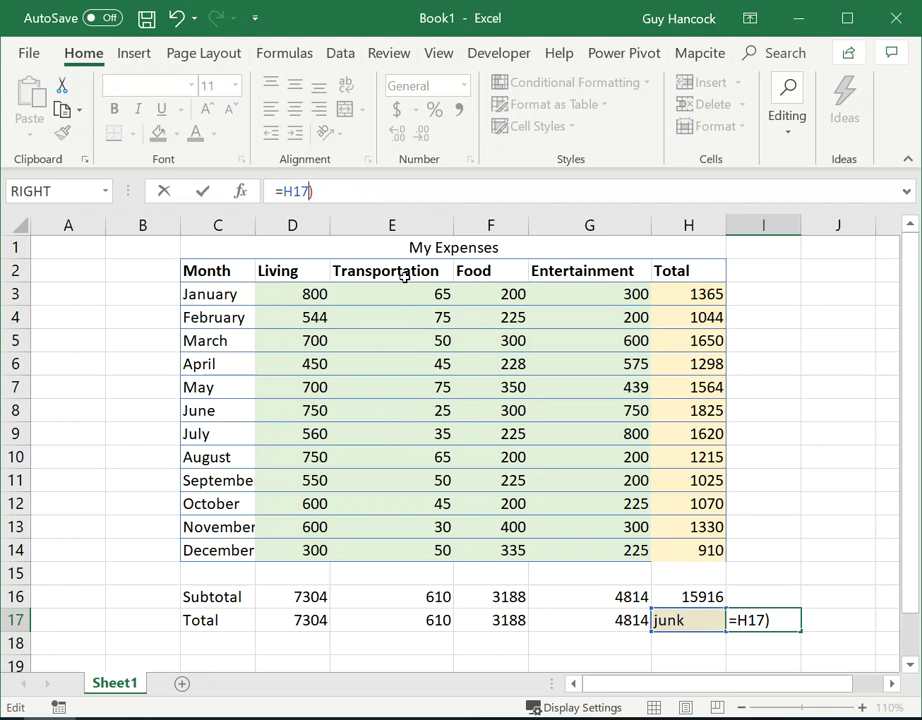
key(BackSpace)
key(ctrl+Return)
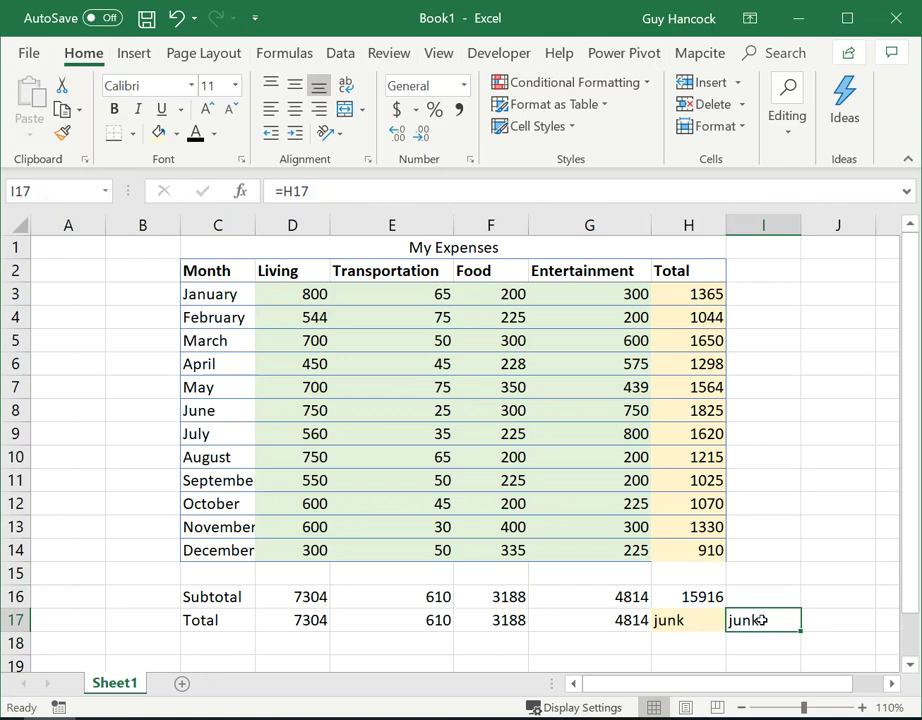
click(177, 19)
click(177, 19)
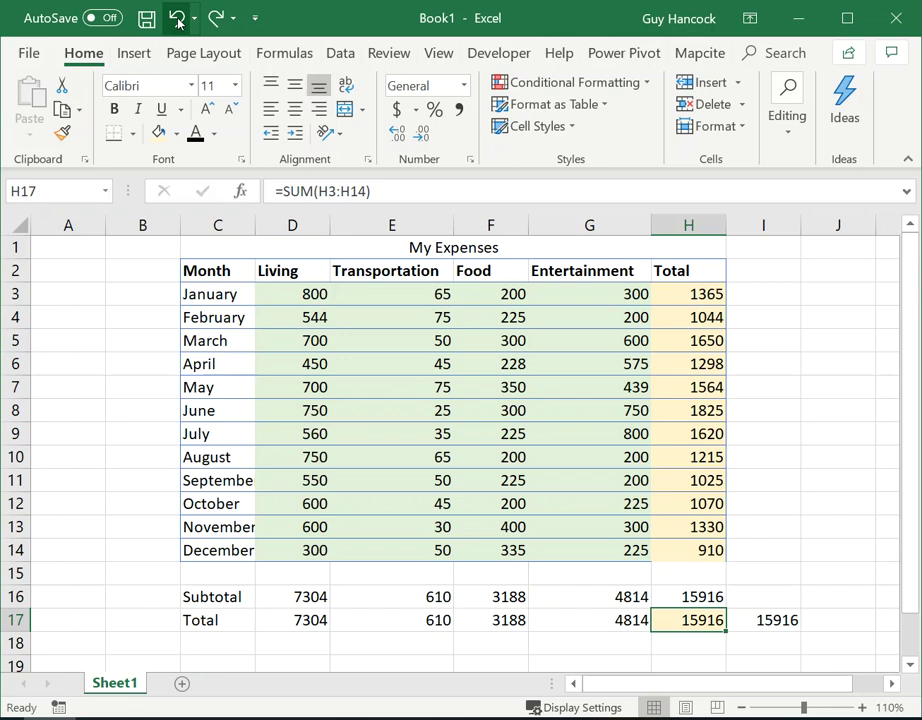
- Change the cross-check formula in I17 to =SUM(D17:G17) so it adds the four category totals
click(768, 620)
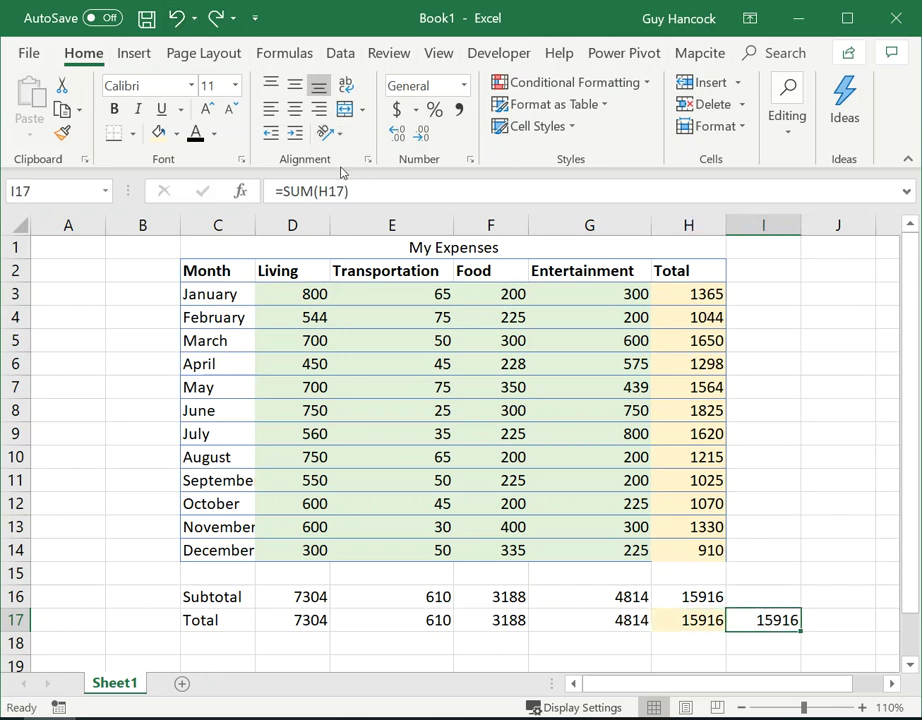
double_click(318, 190)
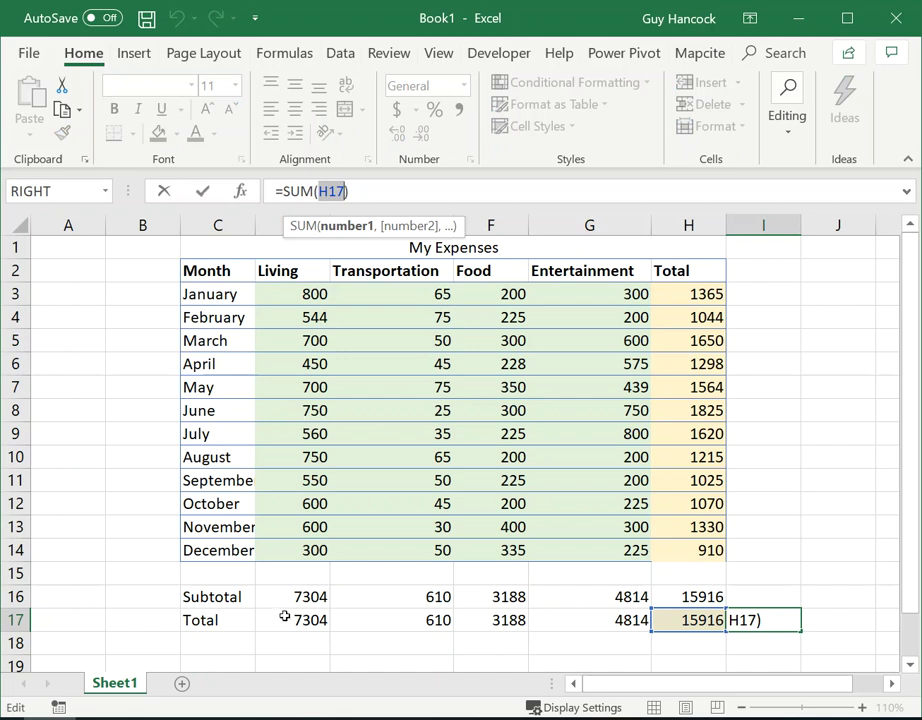
drag(287, 620, 578, 632)
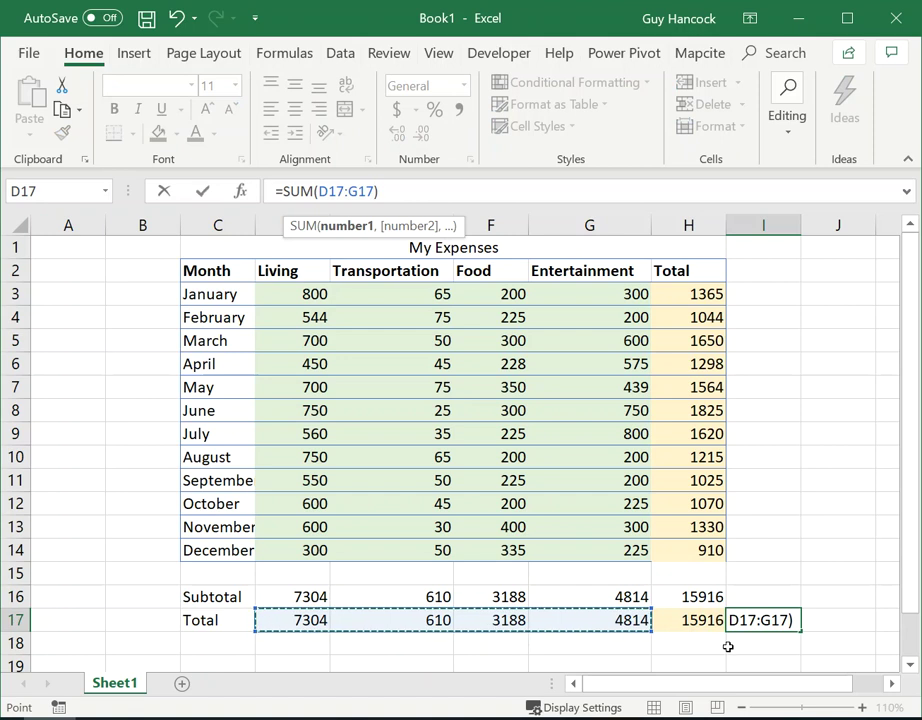
click(203, 196)
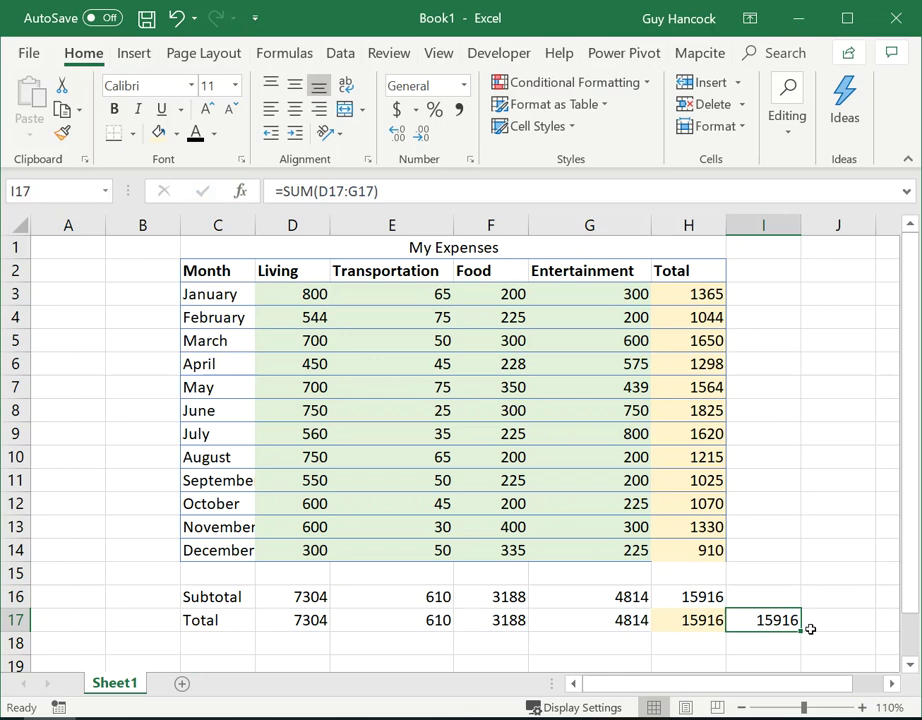
- Shade the category totals in D17:G17 and their sum in I17 with the light green fill used for the expense data
click(708, 622)
click(768, 624)
drag(294, 620, 600, 625)
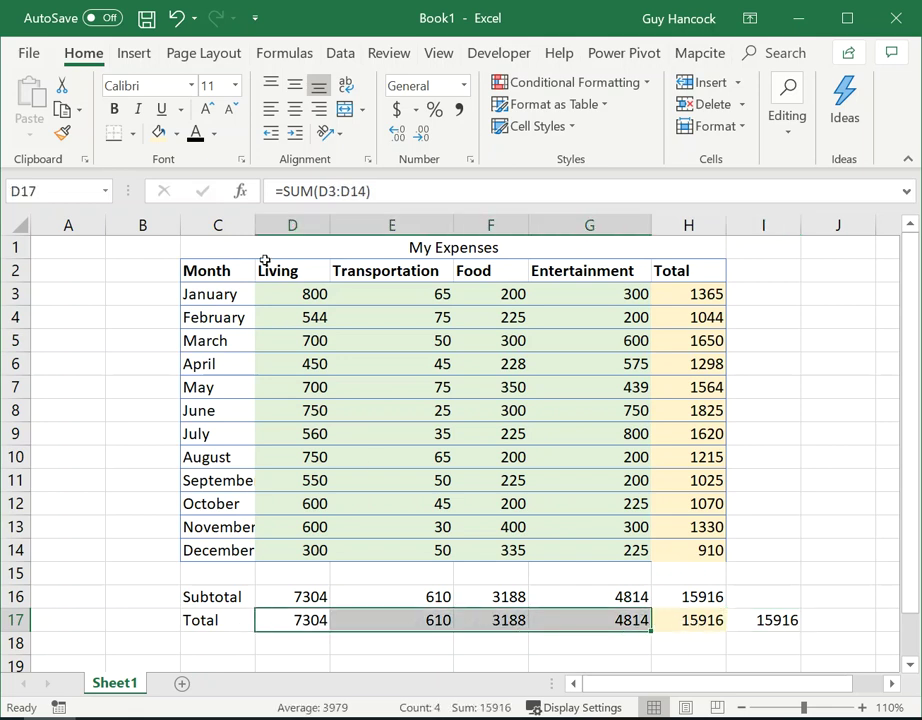
click(176, 133)
click(258, 209)
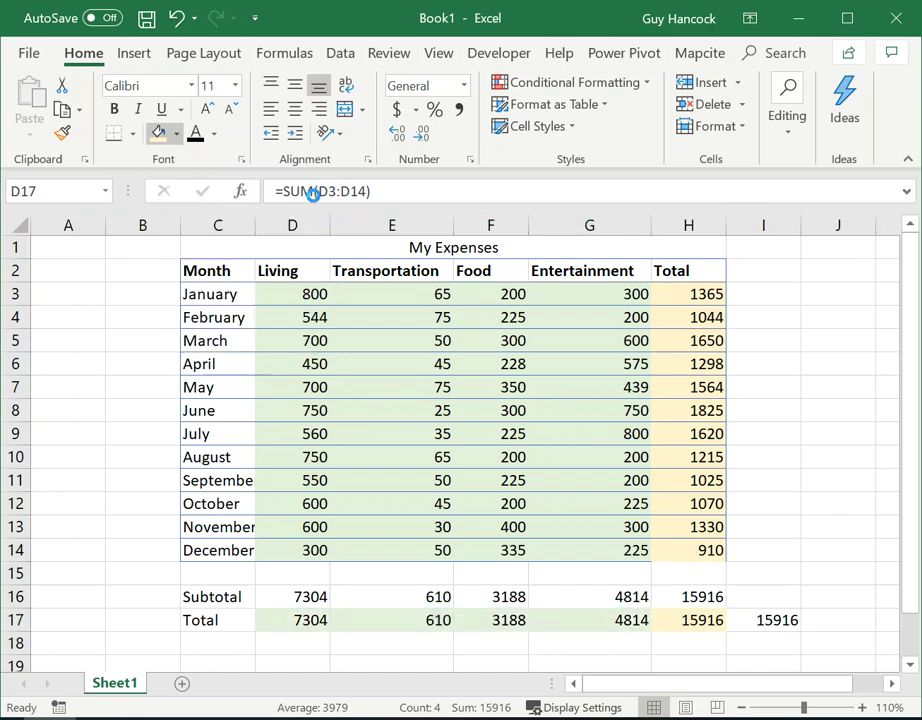
click(787, 620)
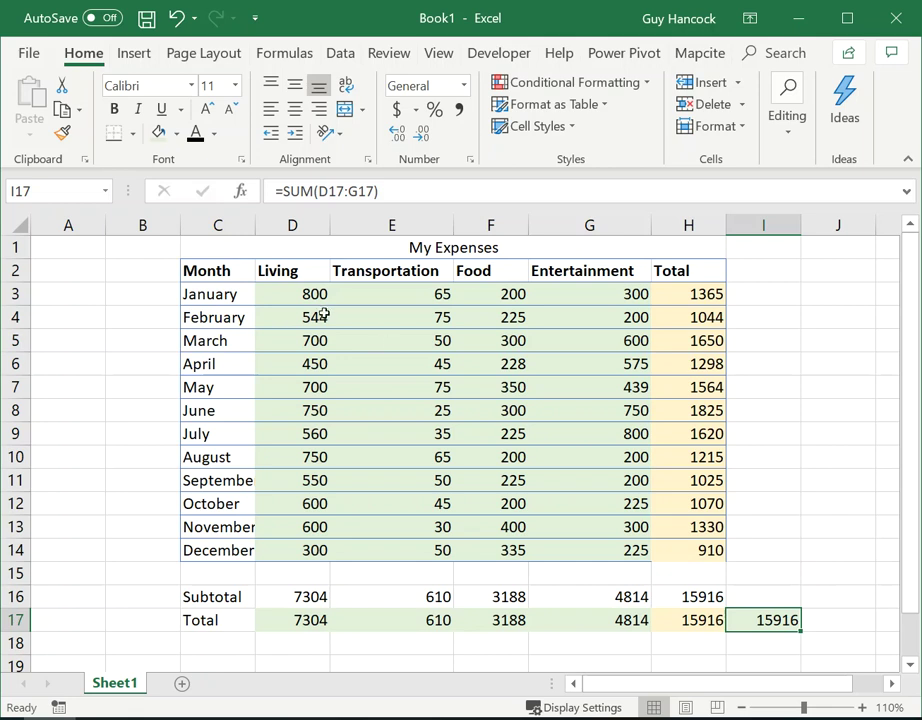
- Format C2:H14 as a table with headers in a light blue style, and sort it by Total from smallest to largest
drag(229, 273, 692, 550)
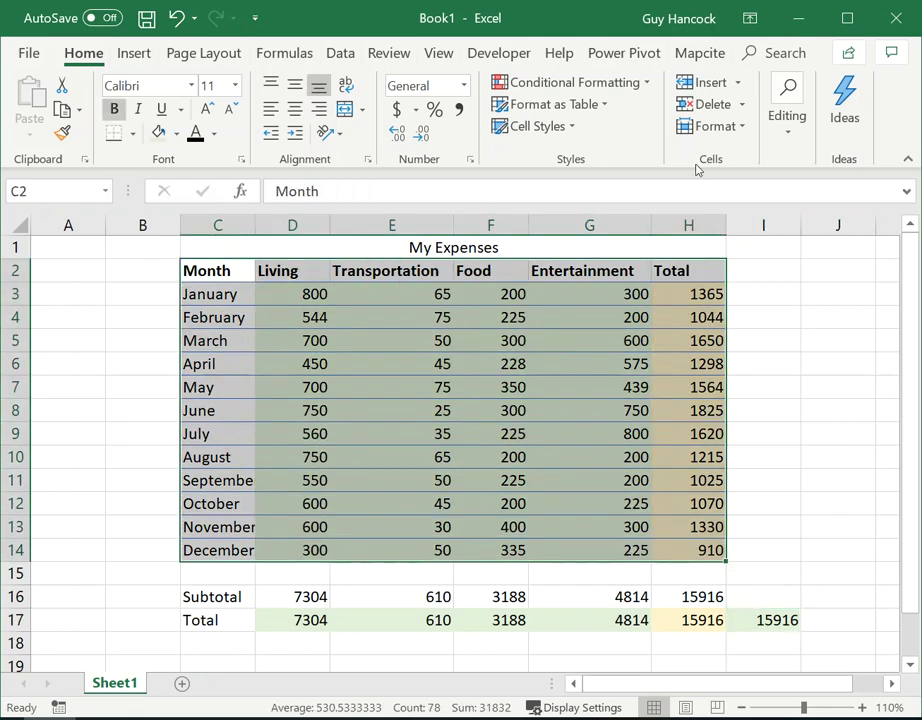
click(598, 105)
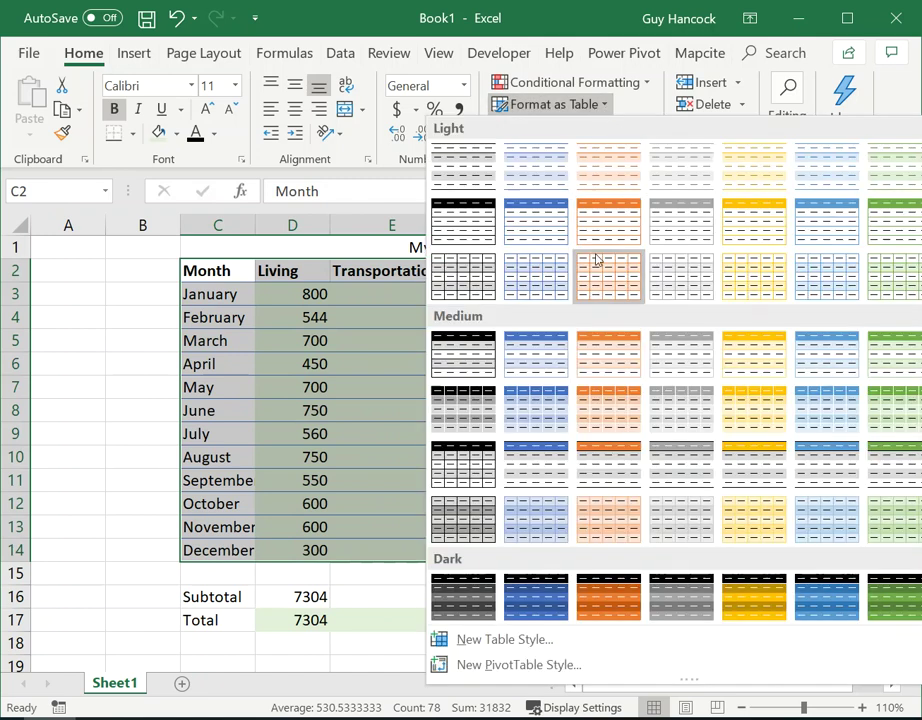
click(538, 222)
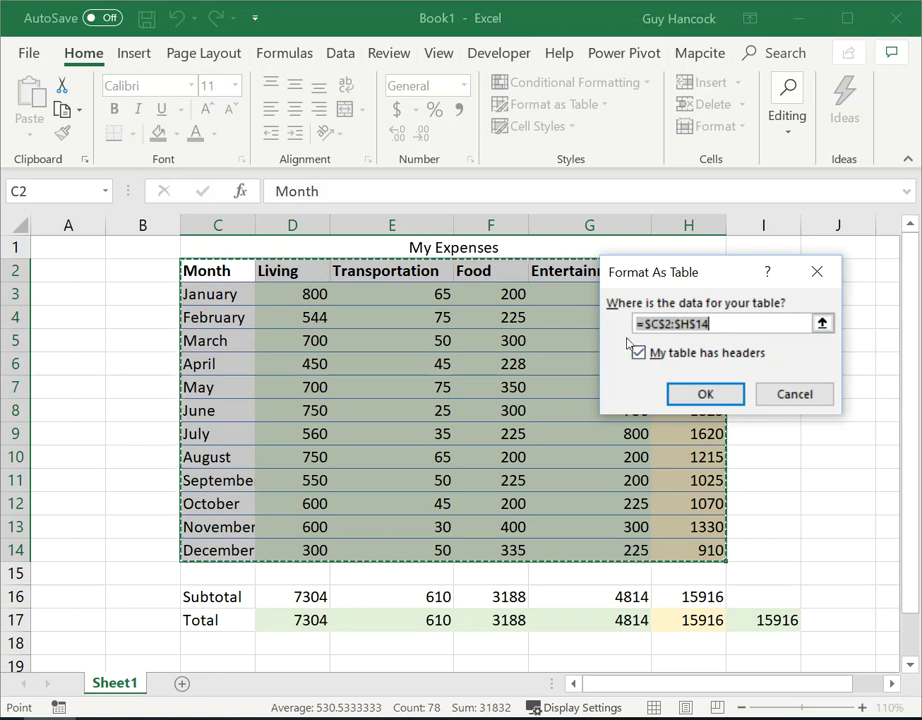
click(699, 391)
click(808, 369)
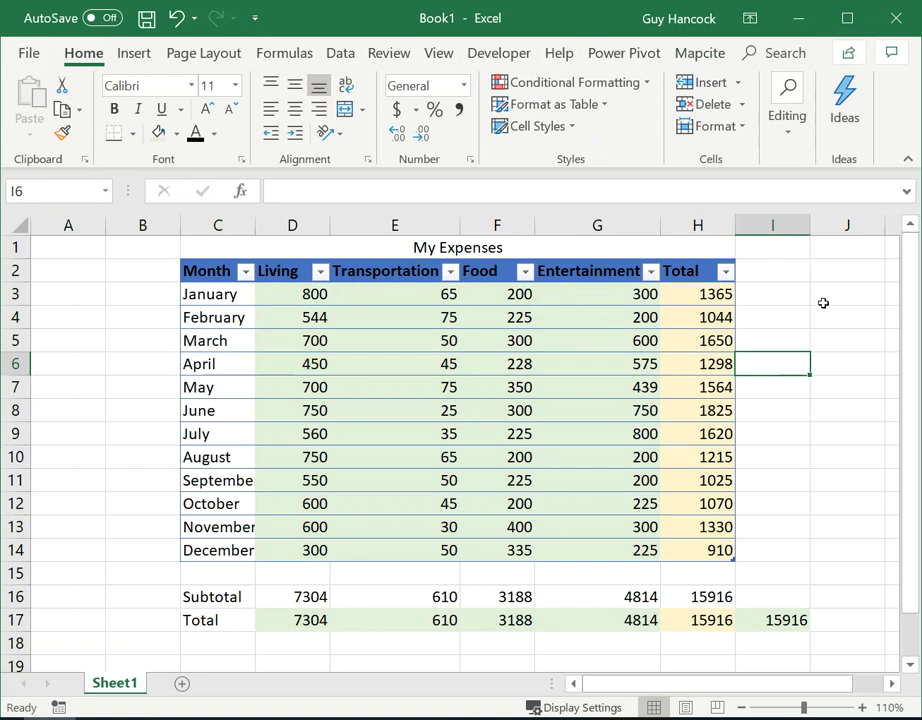
click(726, 276)
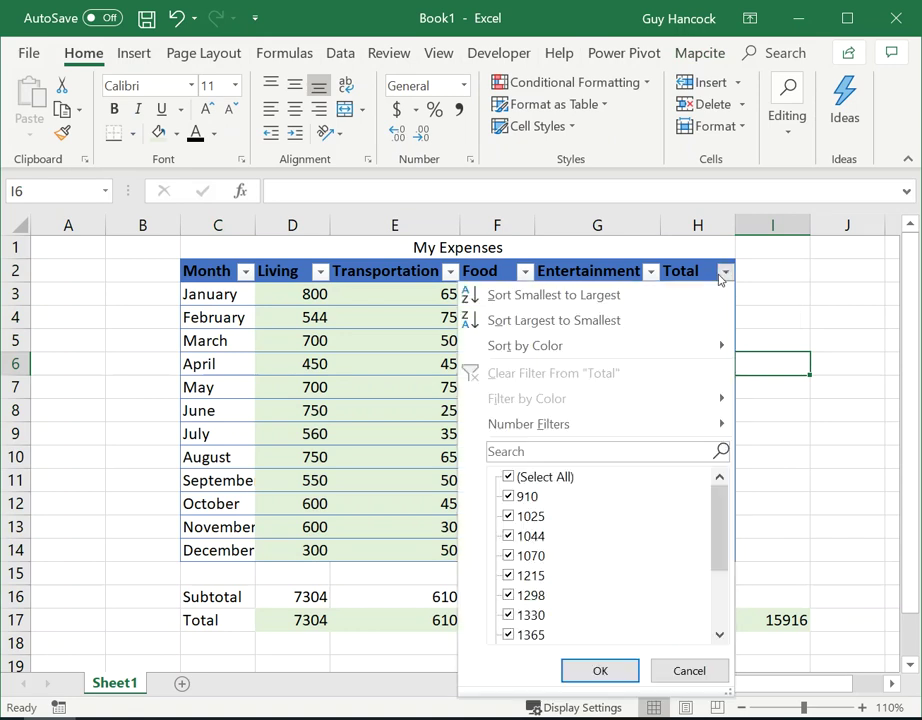
click(509, 301)
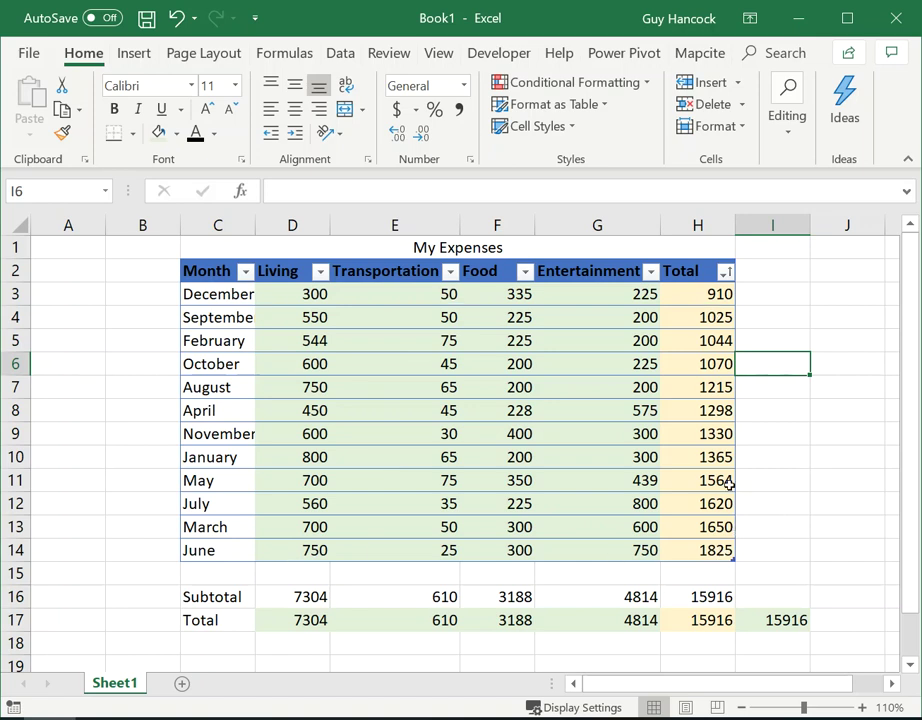
- Filter the Month column to show only April, May and June
click(245, 272)
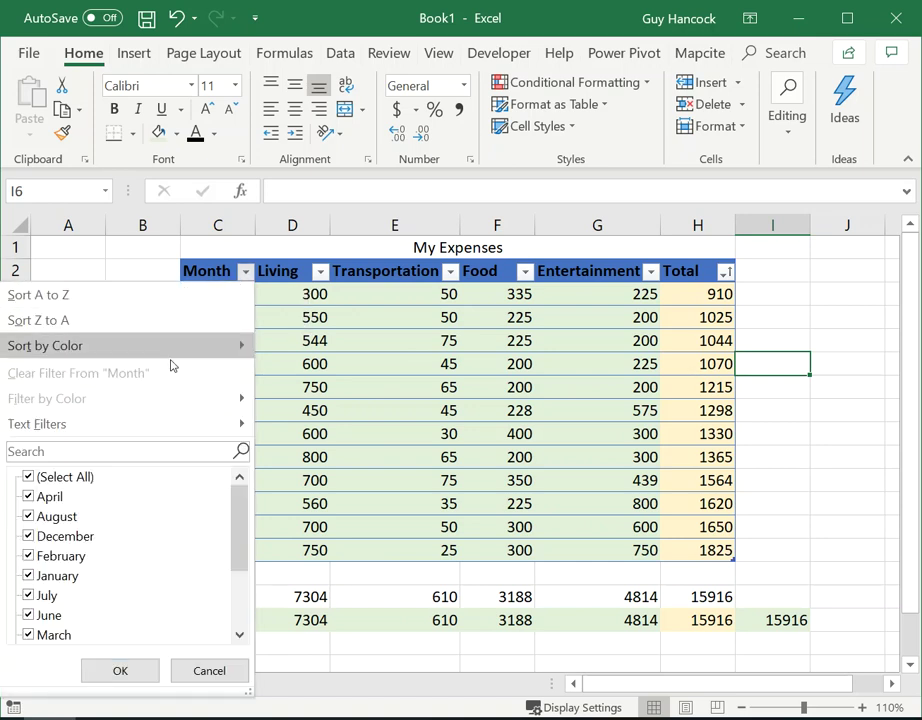
click(29, 478)
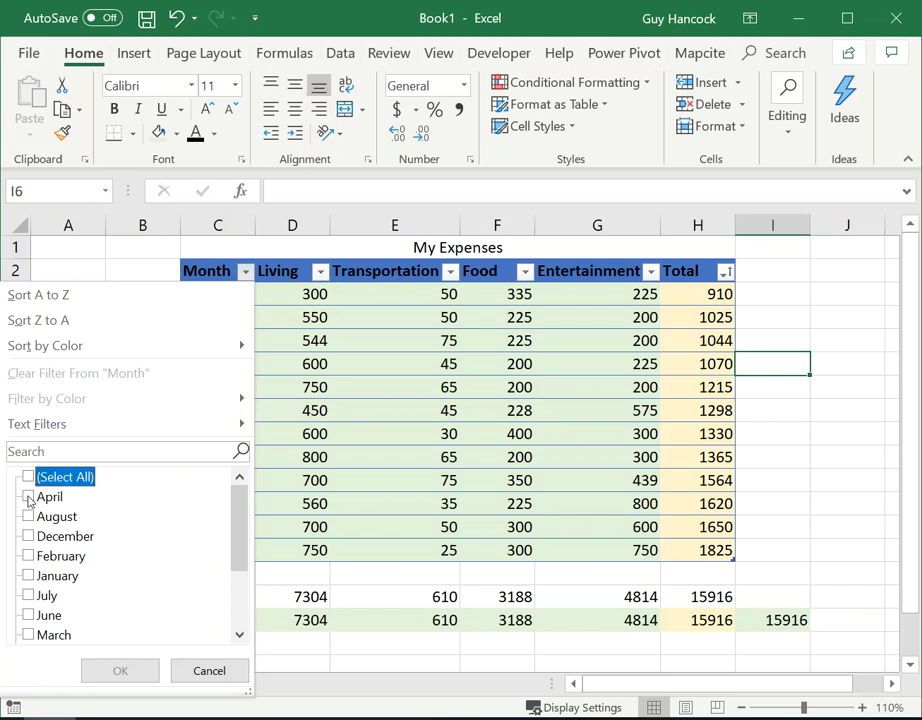
click(29, 498)
click(28, 615)
scroll(27, 617, down, 1)
click(28, 597)
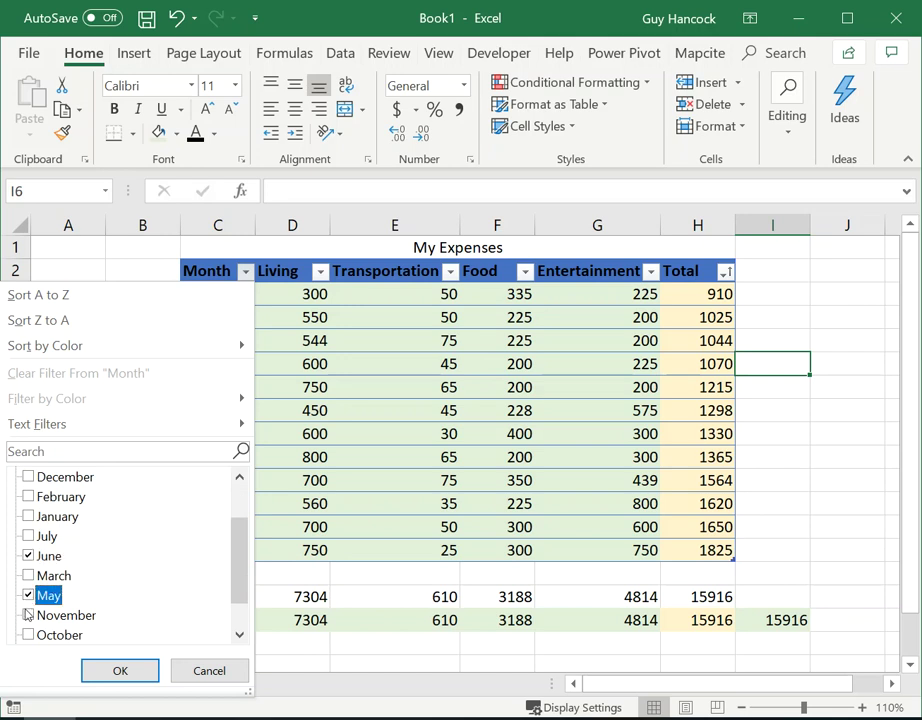
click(108, 673)
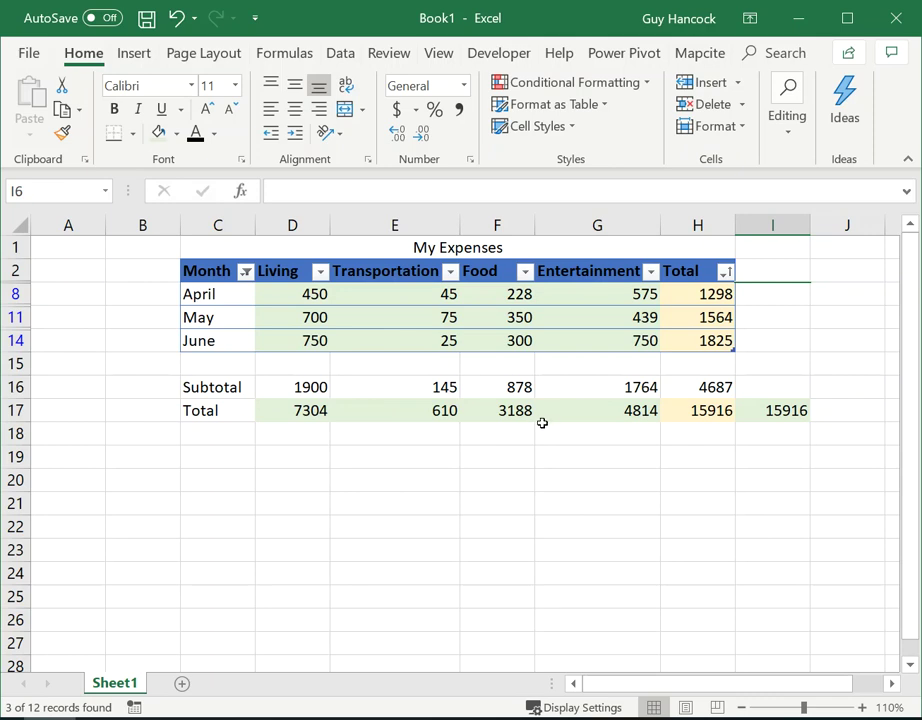
- Reselect all months in the Month filter to restore every row of the table
click(245, 271)
click(29, 478)
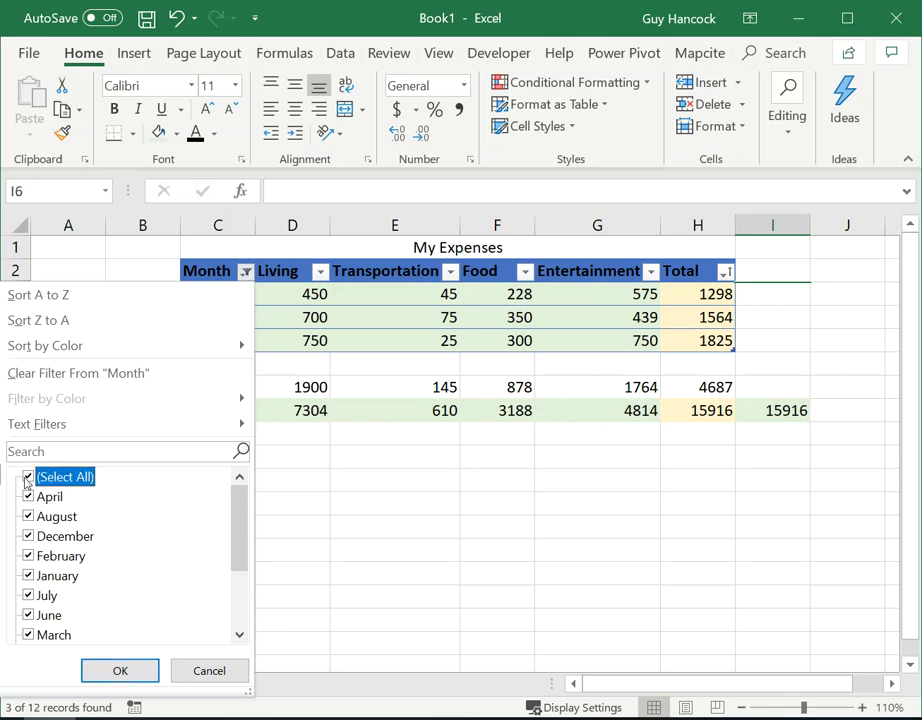
click(111, 671)
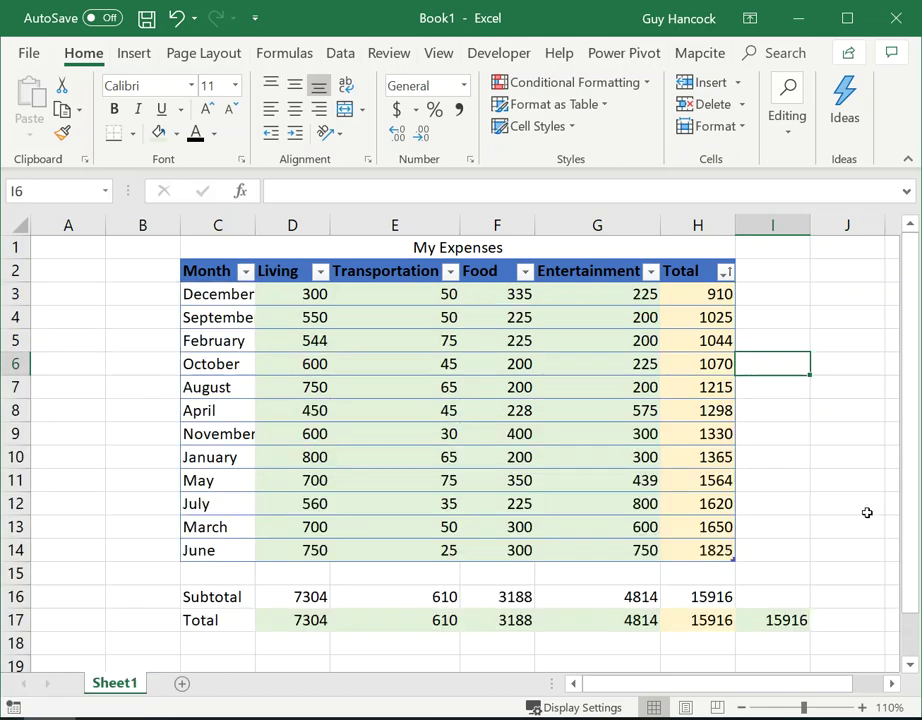
- Try extending the table by one column into column I, and undo the resize
scroll(848, 517, down, 1)
scroll(848, 517, down, 2)
scroll(829, 517, up, 3)
drag(732, 561, 829, 549)
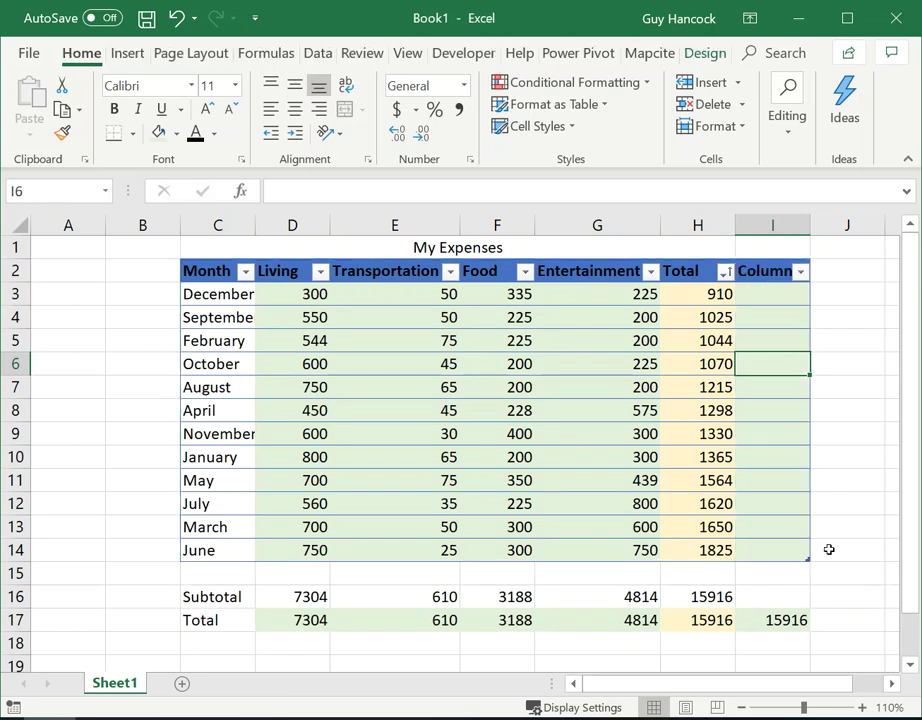
key(ctrl+z)
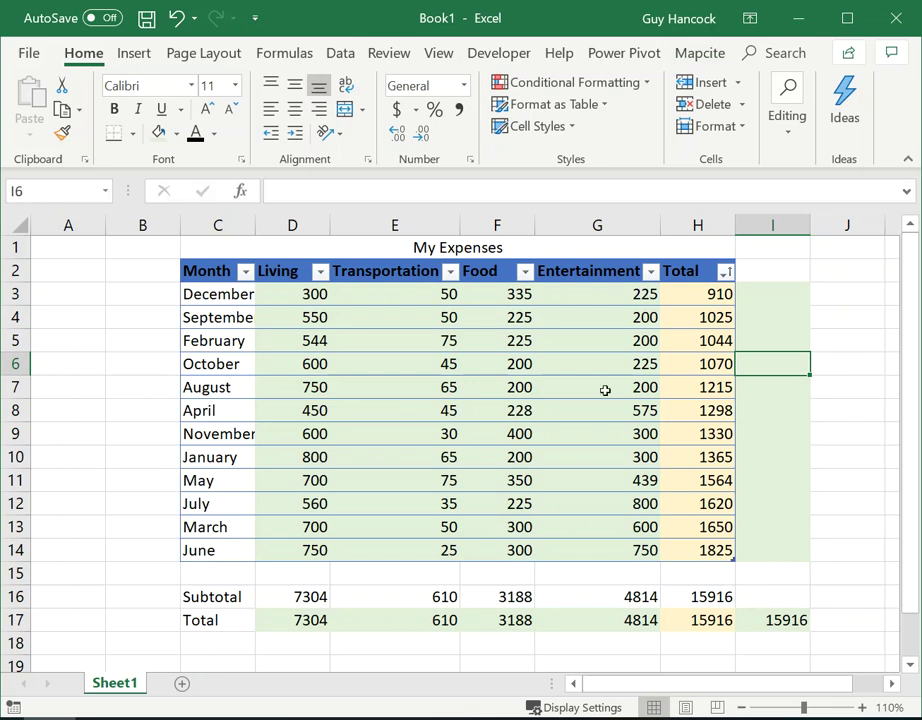
- Check the expense table's data range in the Resize Table settings, and close them without changes
click(530, 296)
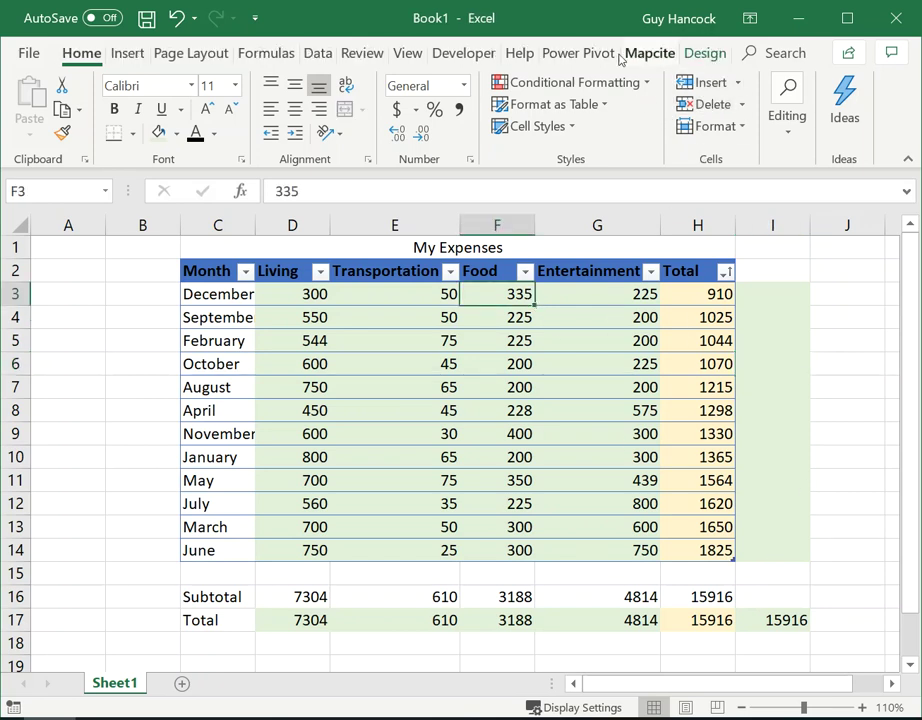
click(706, 53)
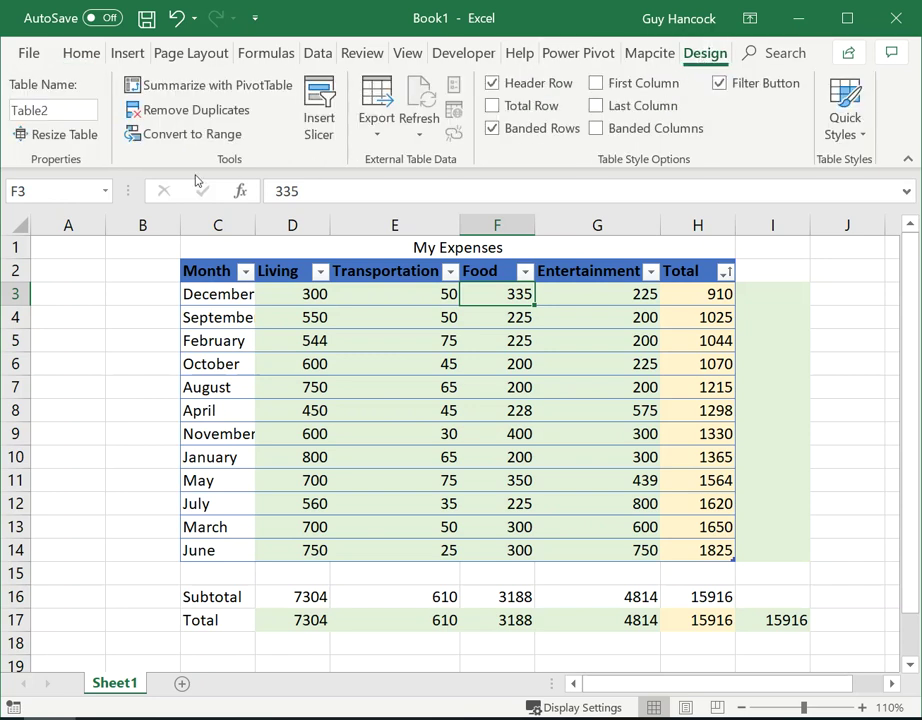
click(66, 137)
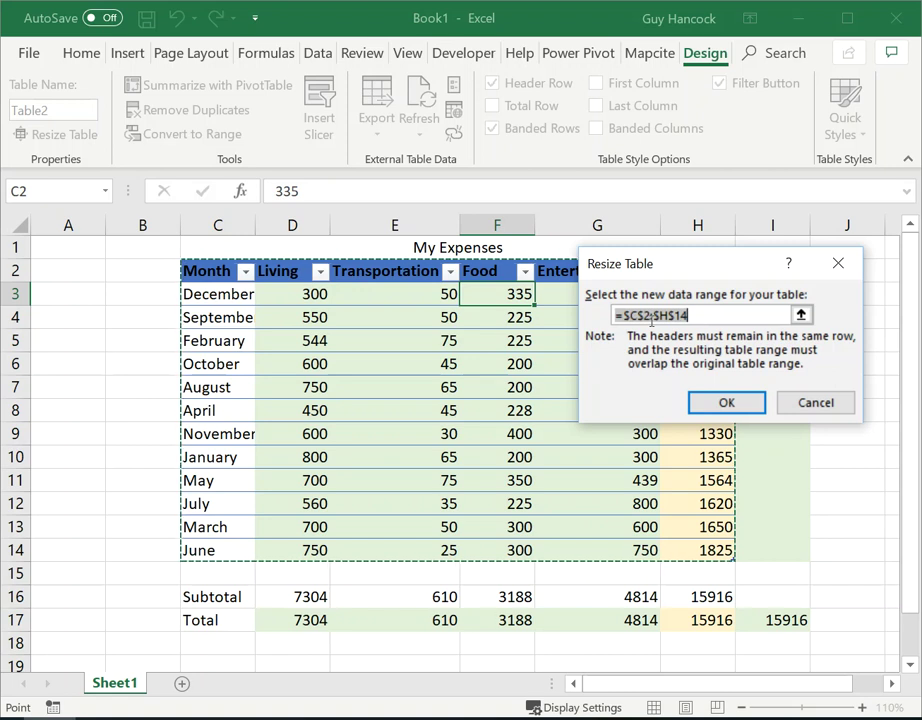
click(818, 403)
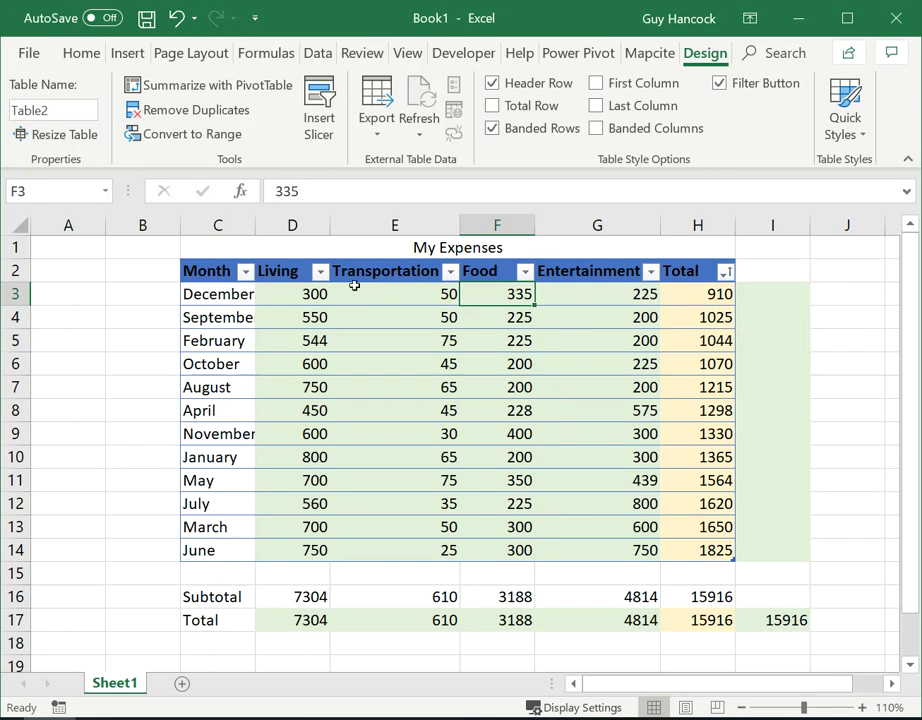
- Convert the expense table C2:H14 back to a normal range
click(183, 139)
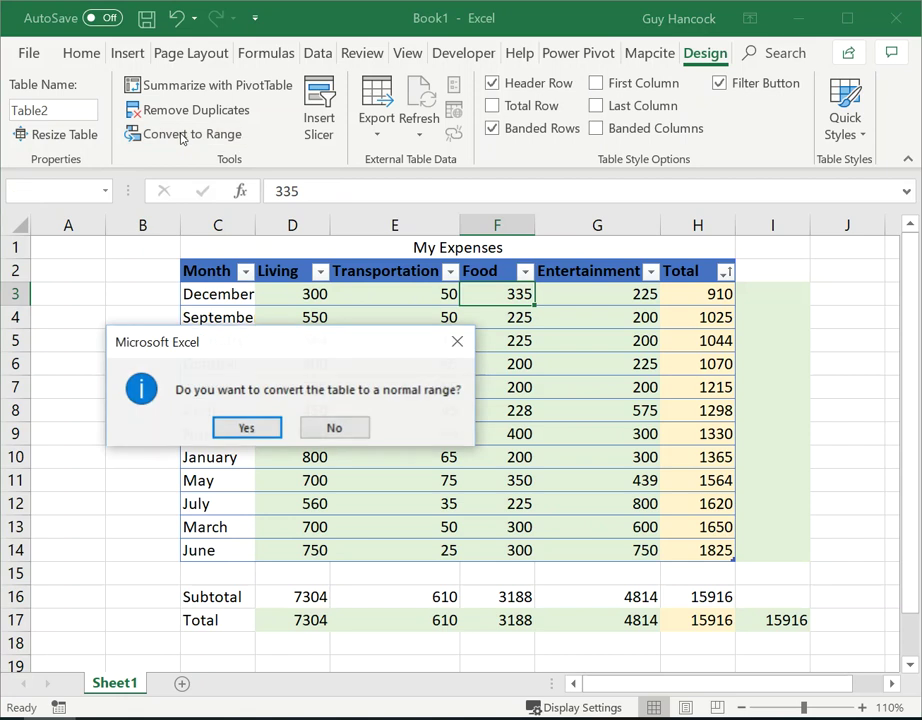
click(247, 427)
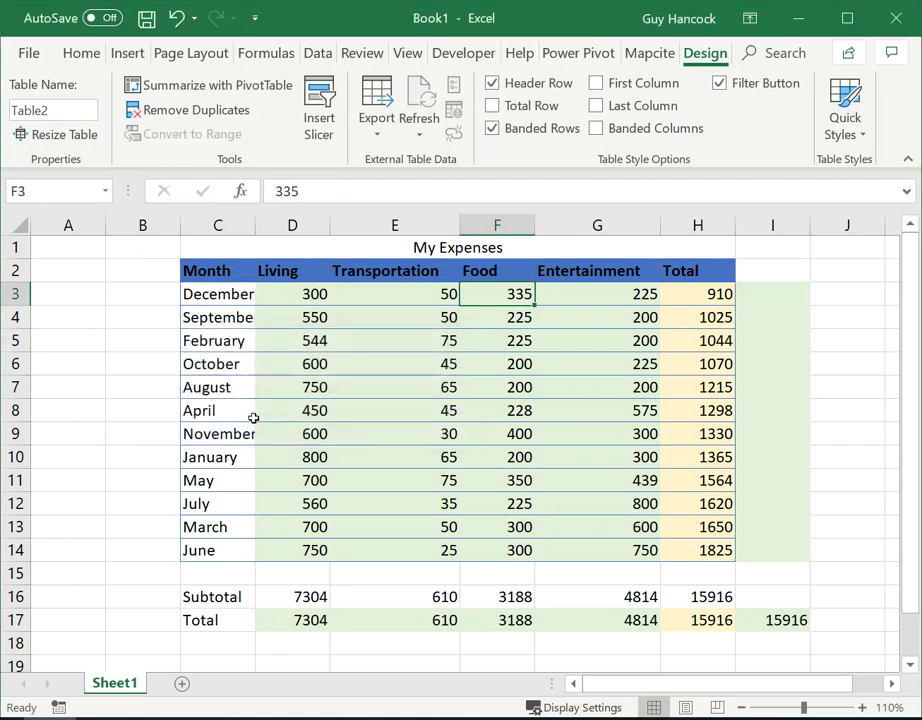
click(840, 455)
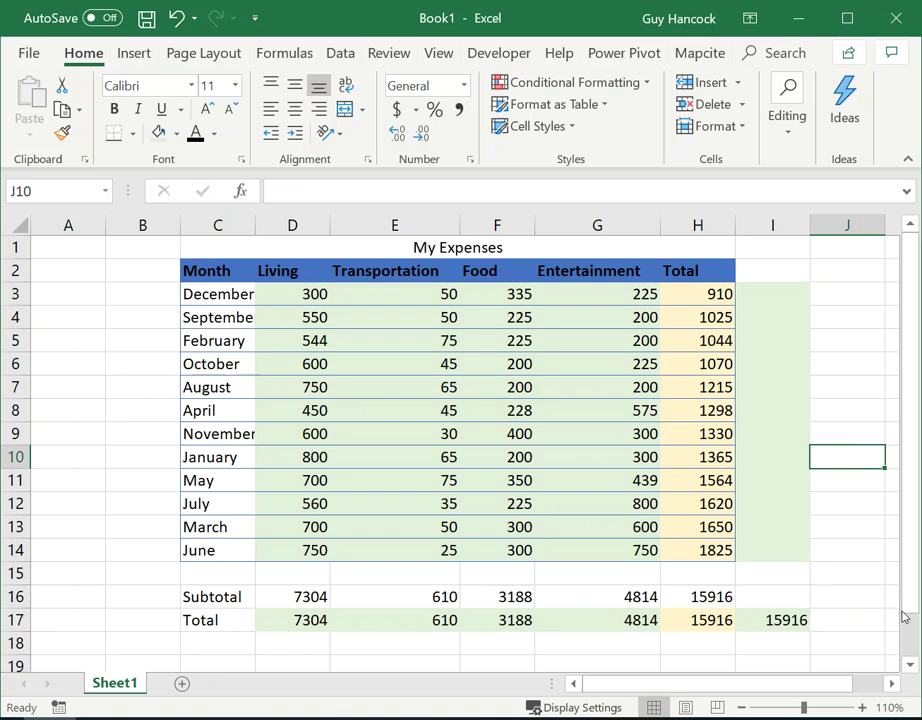
drag(751, 688, 668, 688)
drag(912, 275, 908, 262)
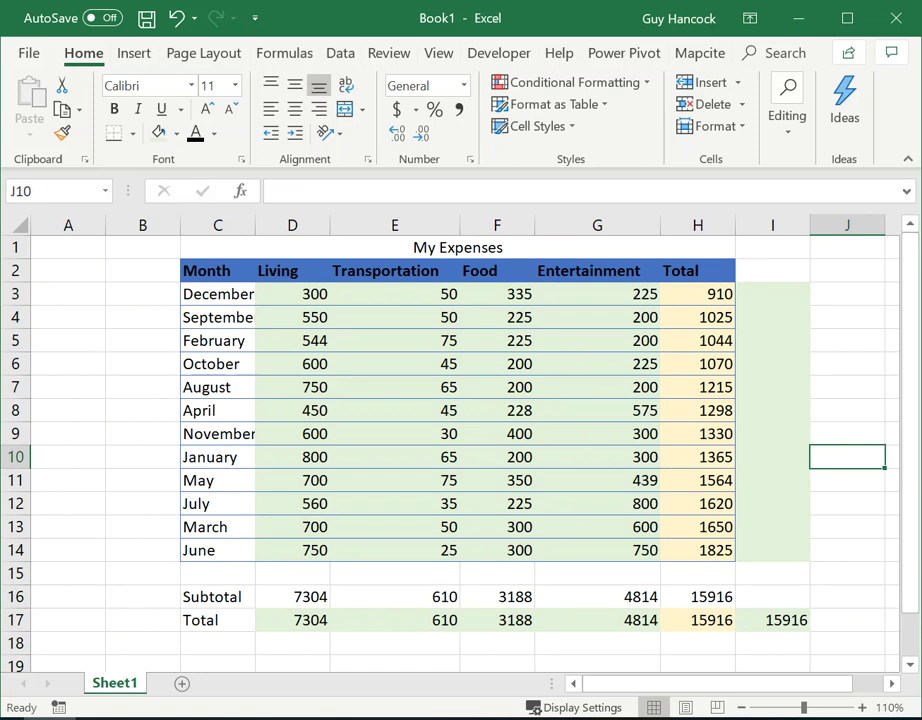